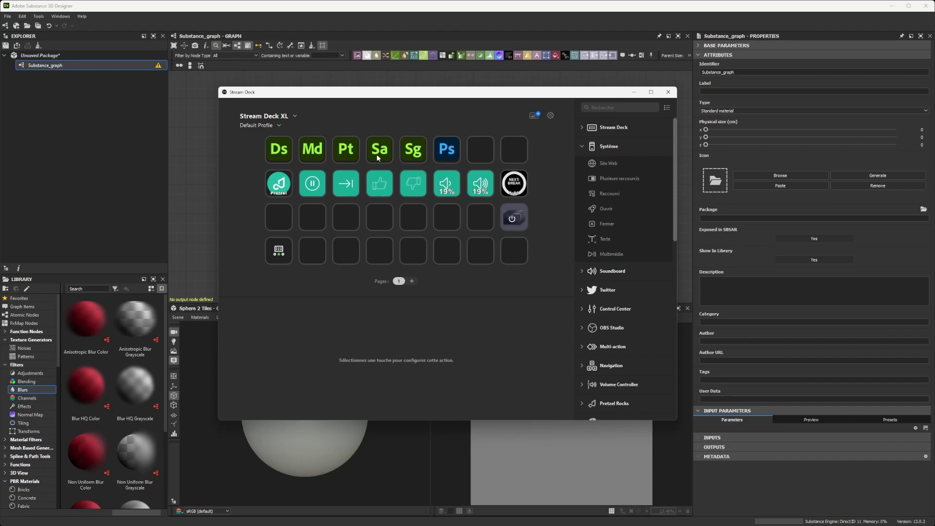
# - Switch the Stream Deck XL to the Substance 3D Designer profile
pyautogui.click(279, 125)
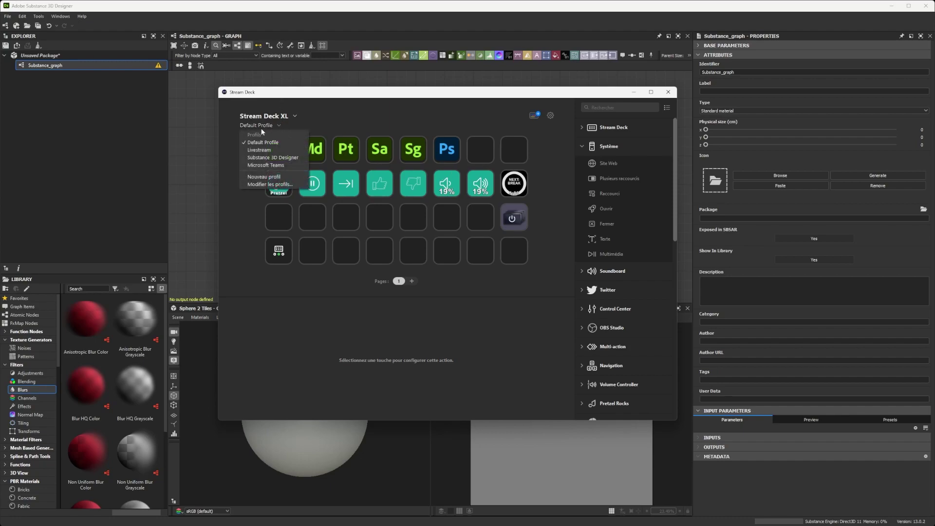
pyautogui.click(273, 157)
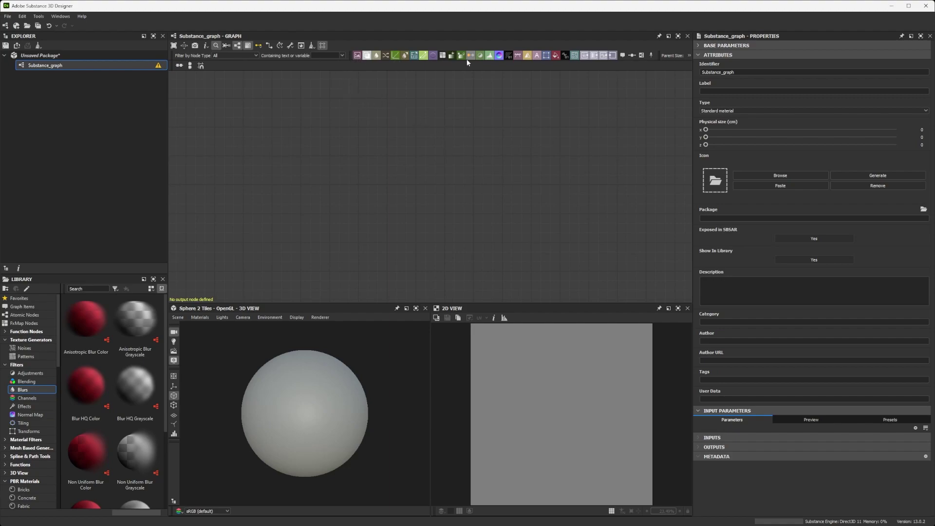
# - Open the node creation shortcuts in Substance 3D Designer's preferences and review those of the Substance Compositing Graph
pyautogui.click(23, 16)
pyautogui.click(36, 44)
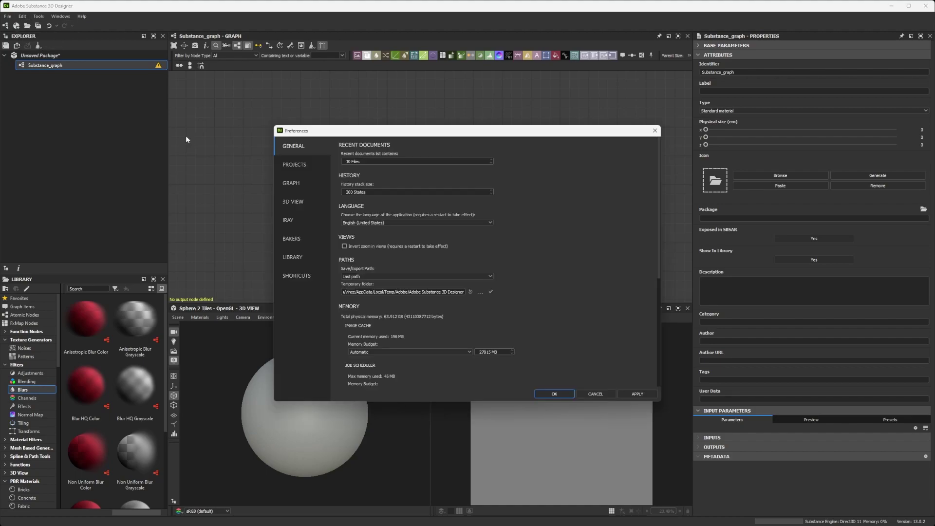
pyautogui.click(288, 276)
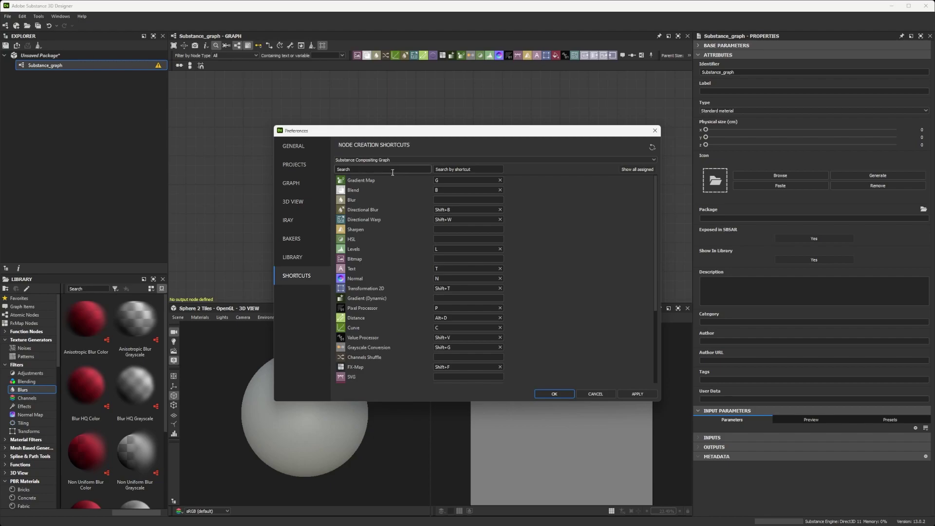
pyautogui.scroll(-4, 361, 233)
pyautogui.scroll(4, 367, 262)
# - Check the node shortcuts of the Substance Function Graph and return to the Substance Compositing Graph list
pyautogui.click(624, 158)
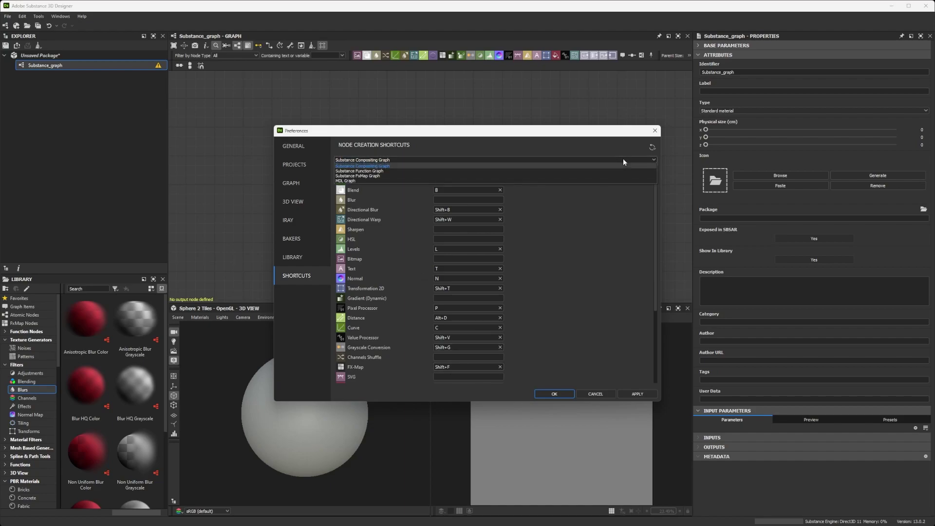
pyautogui.click(381, 171)
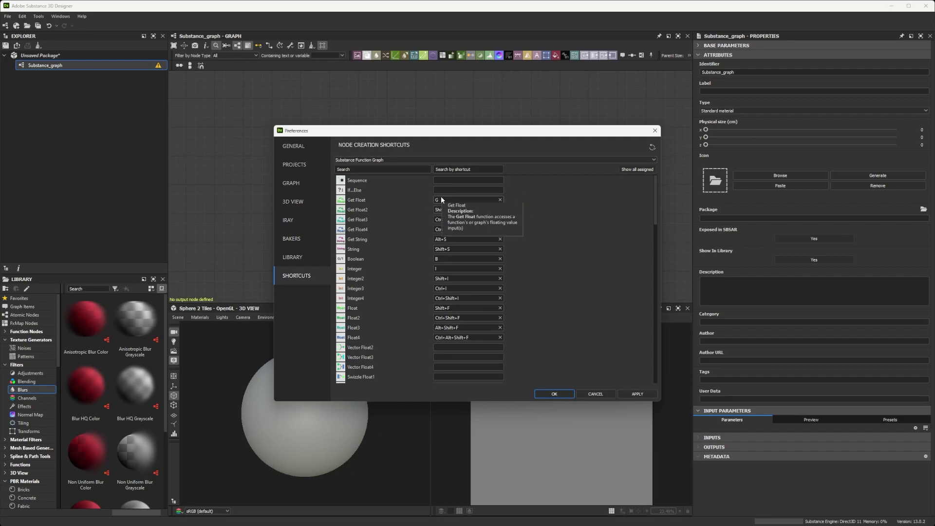
pyautogui.click(375, 161)
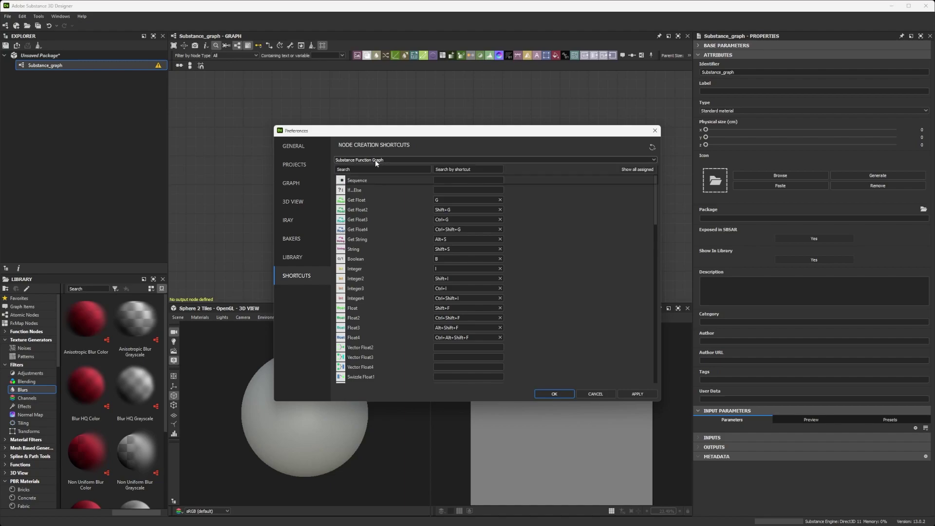
pyautogui.click(377, 167)
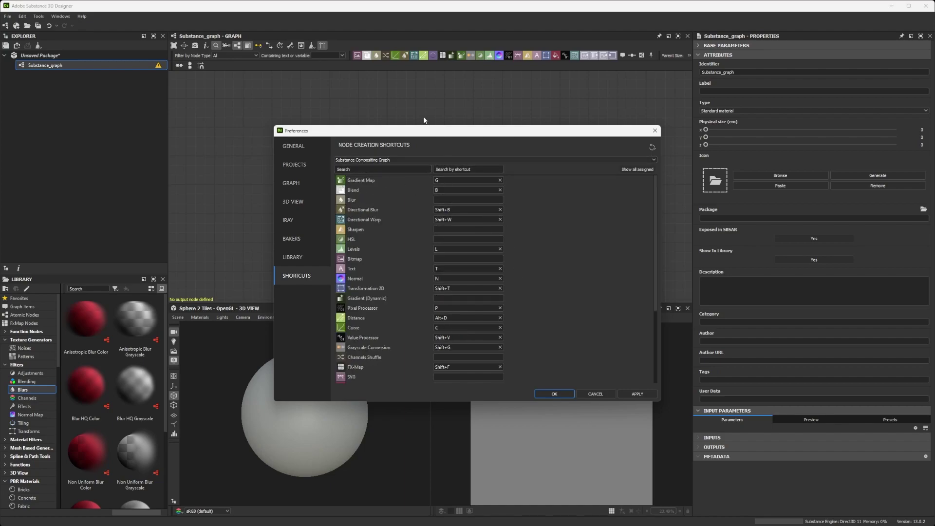
# - Move the Preferences window aside to clear the graph area
pyautogui.moveTo(396, 133); pyautogui.dragTo(375, 108)
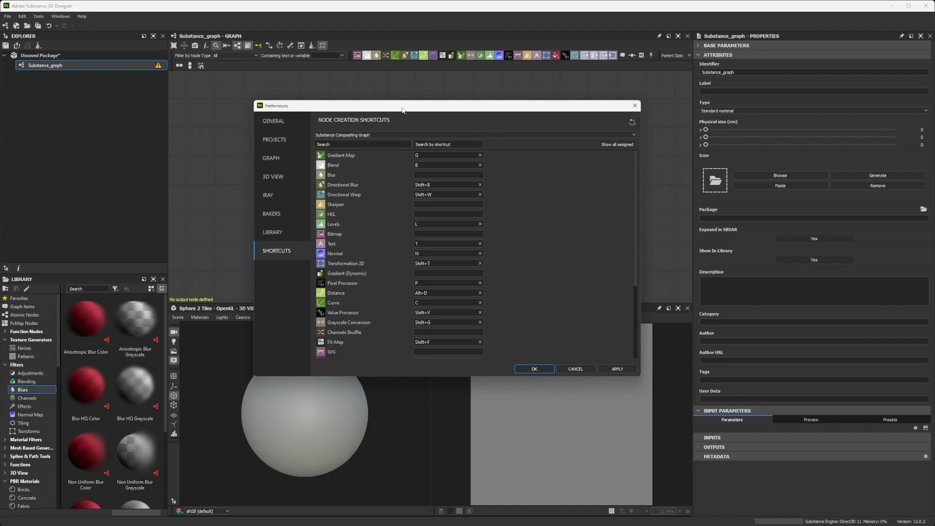
pyautogui.moveTo(398, 109); pyautogui.dragTo(623, 110)
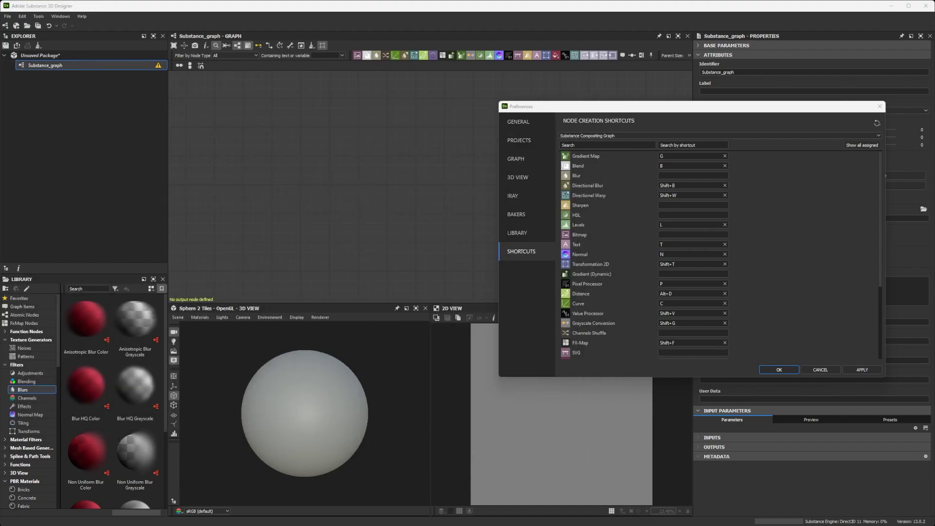
# - Switch to File Explorer and browse the node thumbnail images in Substance 3D Designer's databases\thumbs folder
pyautogui.hotkey('alt', 'Tab')
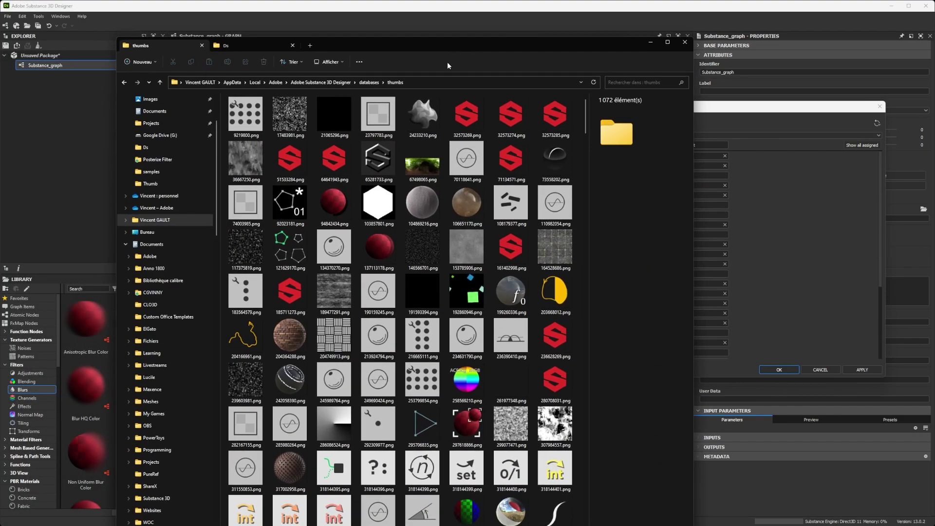
pyautogui.scroll(-15, 428, 195)
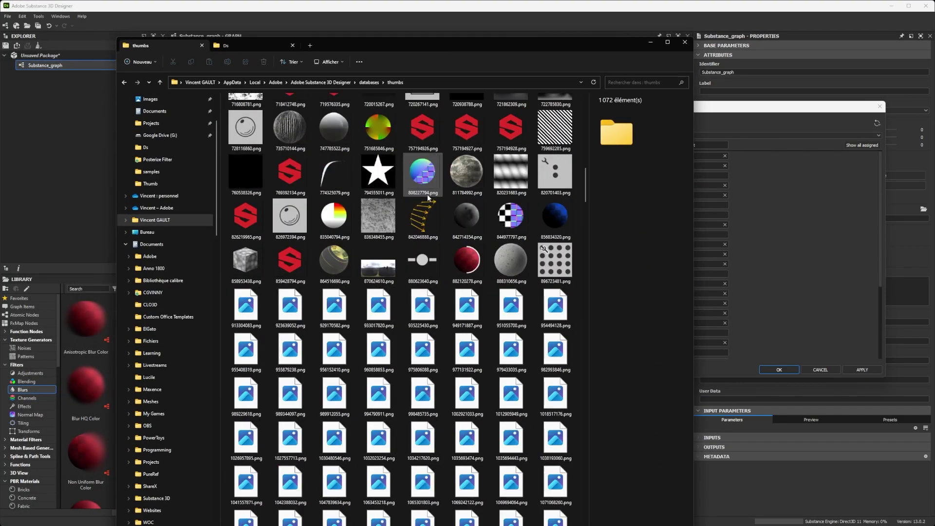
pyautogui.scroll(-10, 440, 223)
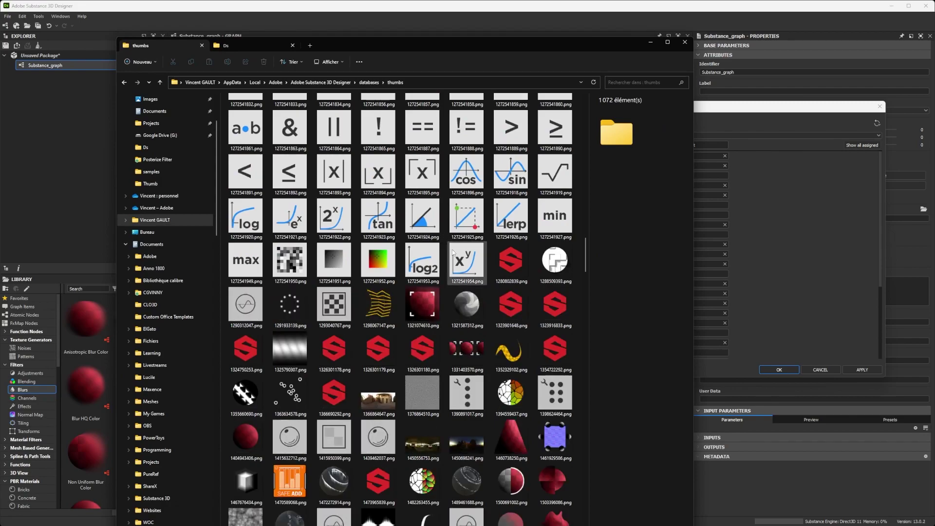
pyautogui.scroll(-5, 450, 250)
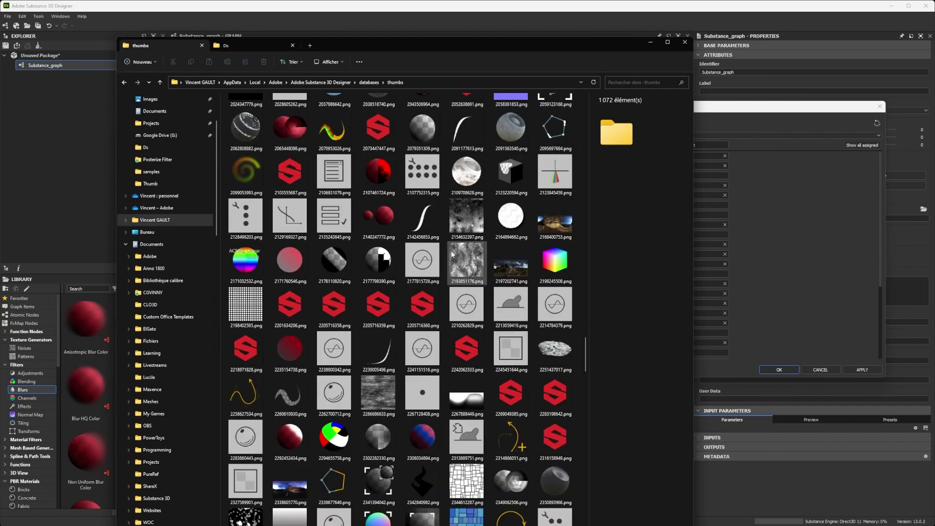
pyautogui.scroll(-8, 451, 254)
pyautogui.scroll(15, 423, 278)
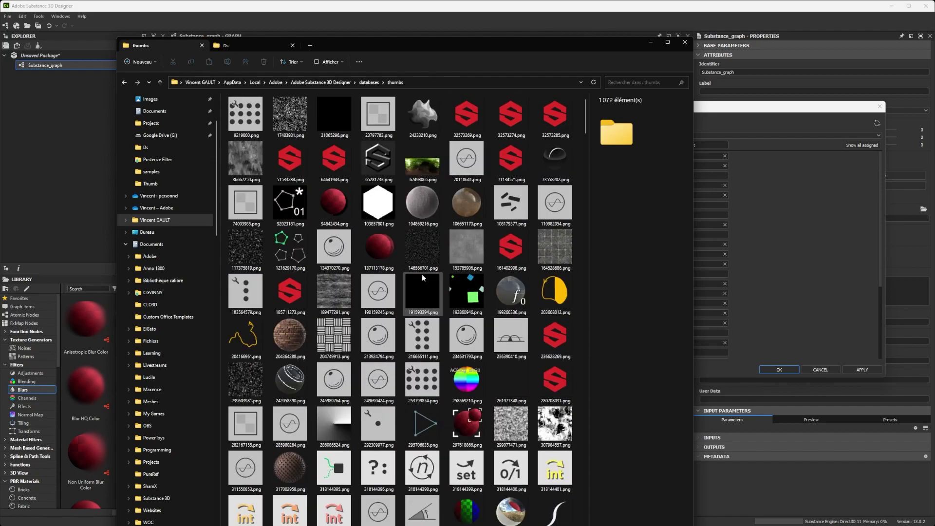
pyautogui.moveTo(388, 50); pyautogui.dragTo(385, 4)
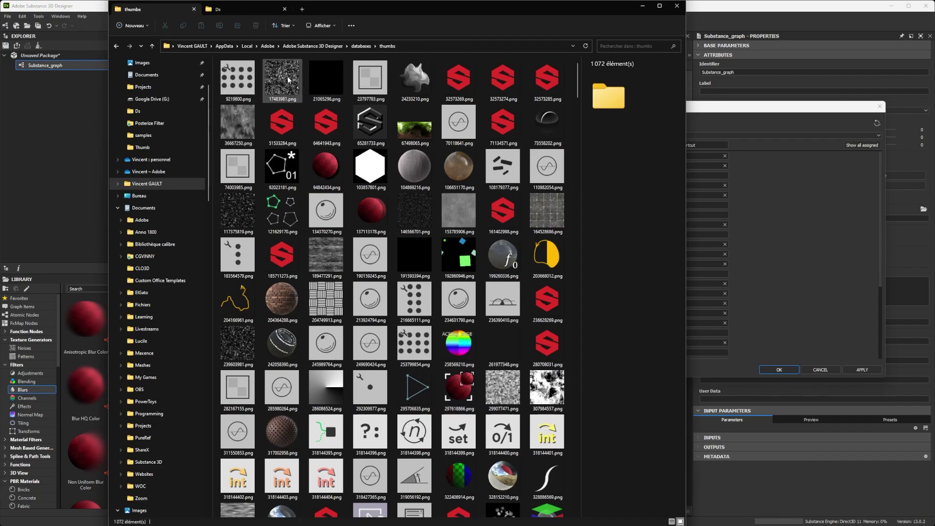
pyautogui.scroll(-5, 306, 127)
pyautogui.scroll(4, 305, 128)
pyautogui.scroll(-7, 366, 196)
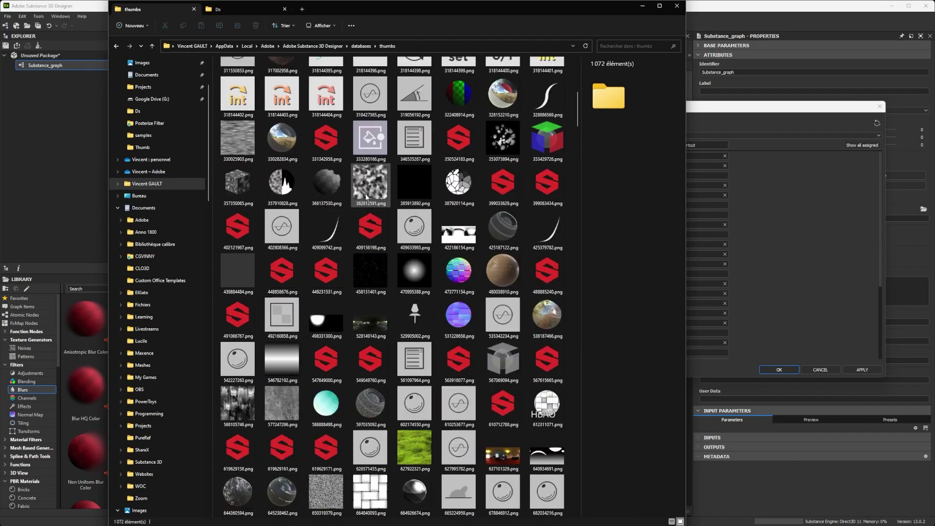
pyautogui.scroll(8, 326, 210)
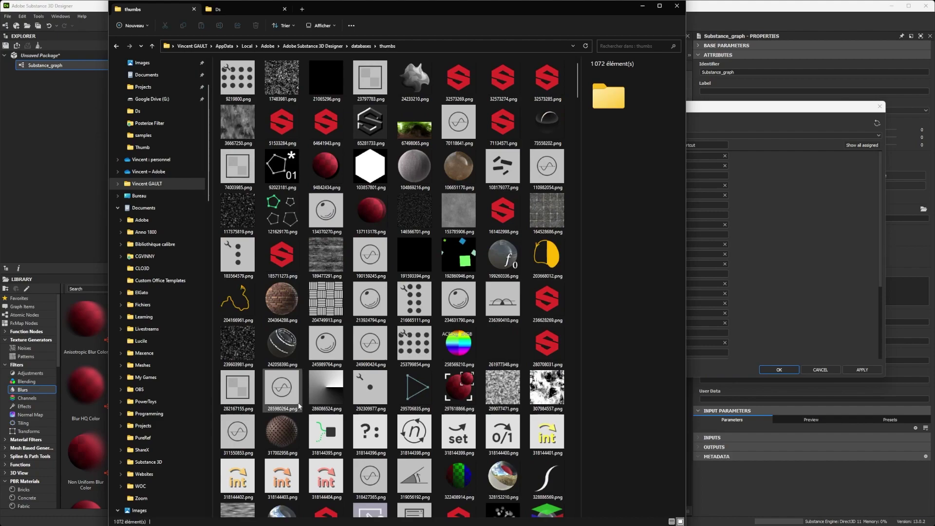
# - Sort the images in the thumbs folder by date
pyautogui.scroll(-2, 299, 406)
pyautogui.rightClick(260, 374)
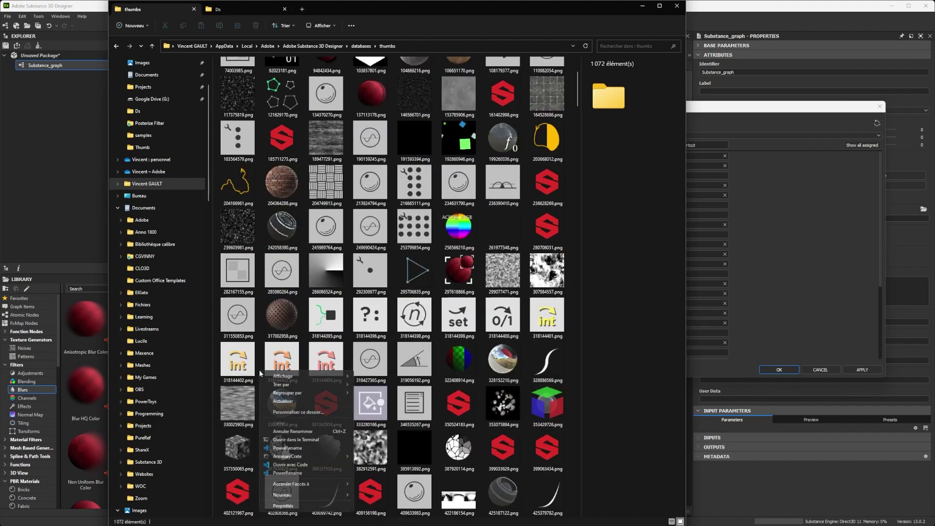
pyautogui.moveTo(305, 386)
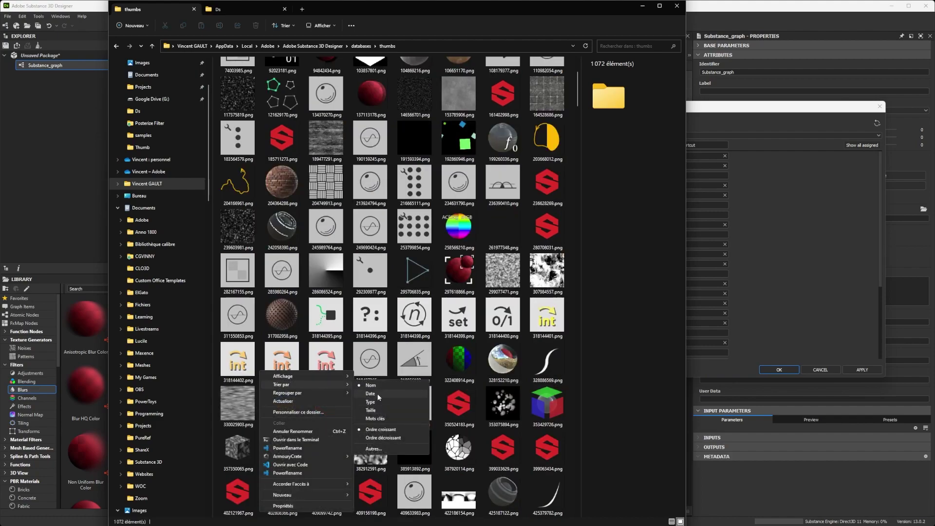
pyautogui.click(371, 394)
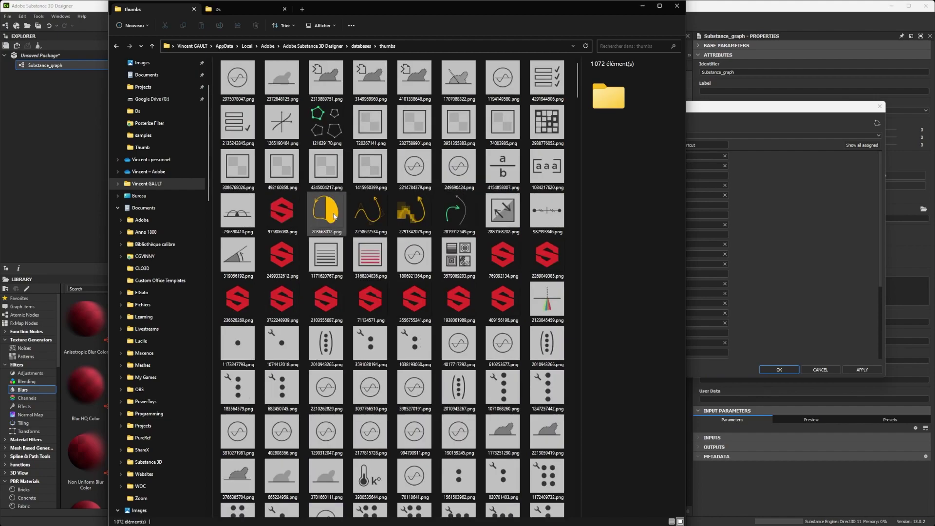
# - Look through the date-sorted thumbnails for the atomic node icons and compare them with the compositing graph shortcut list
pyautogui.scroll(-7, 334, 219)
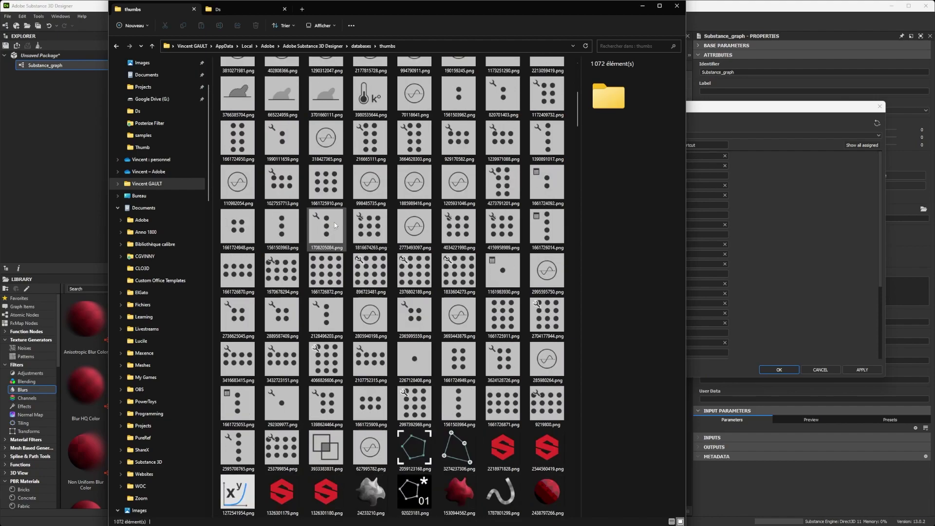
pyautogui.scroll(2, 342, 393)
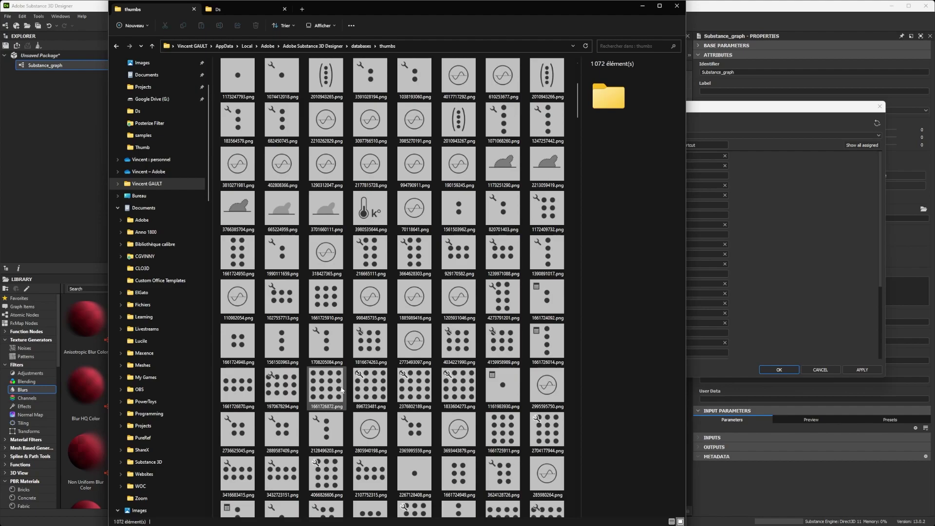
pyautogui.scroll(5, 342, 393)
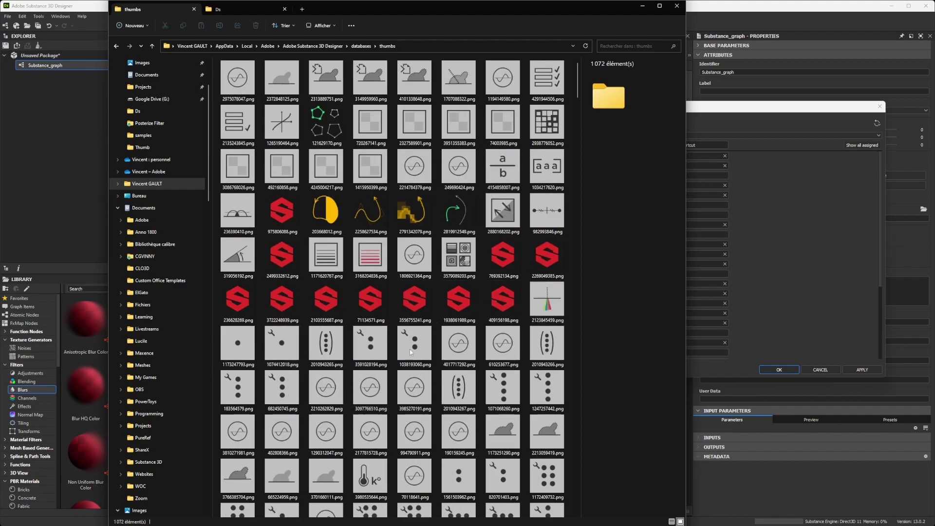
pyautogui.scroll(-10, 346, 361)
pyautogui.scroll(-20, 347, 361)
pyautogui.scroll(-10, 347, 361)
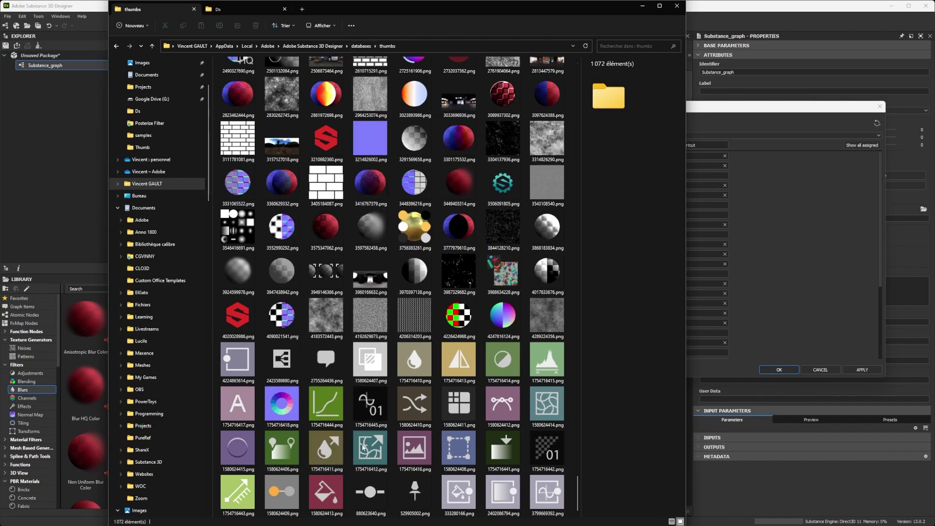
pyautogui.click(771, 202)
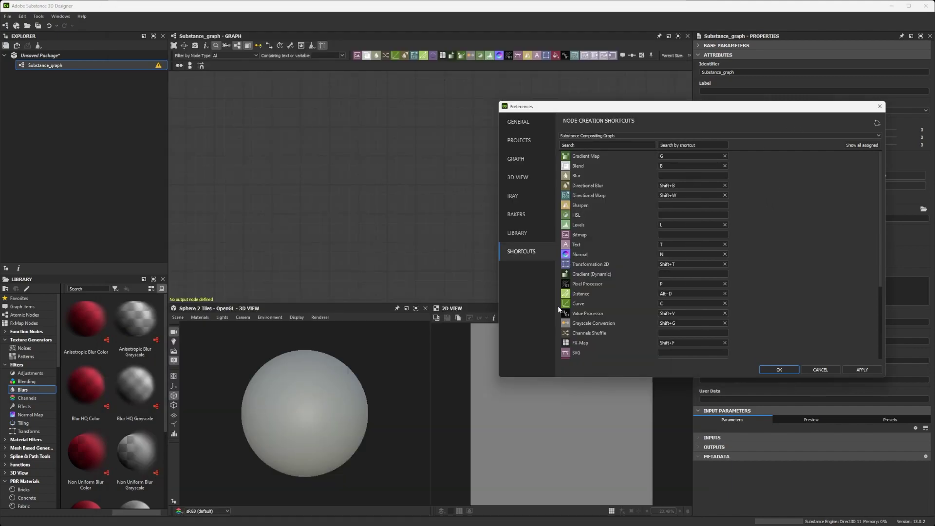
pyautogui.hotkey('alt', 'Tab')
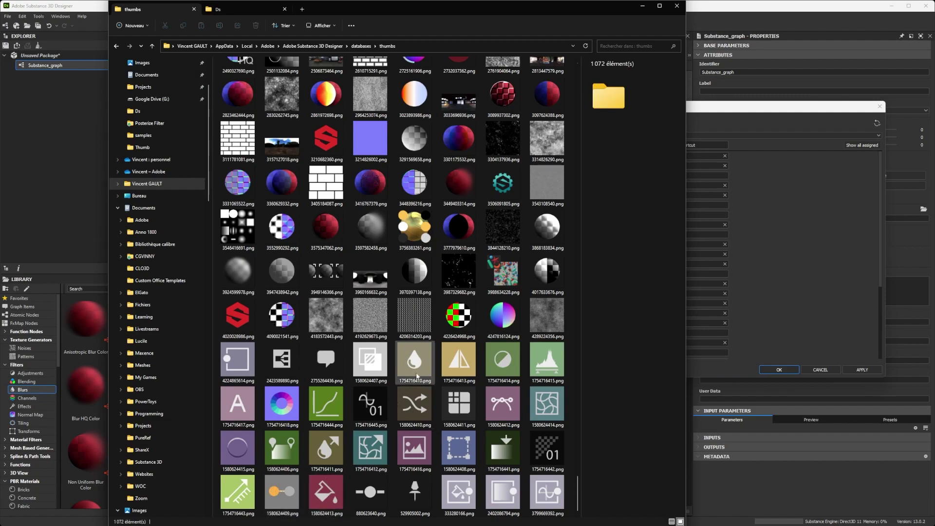
# - View the copied node icons in the ElGato\Icons\Ds folder and minimize File Explorer
pyautogui.click(238, 11)
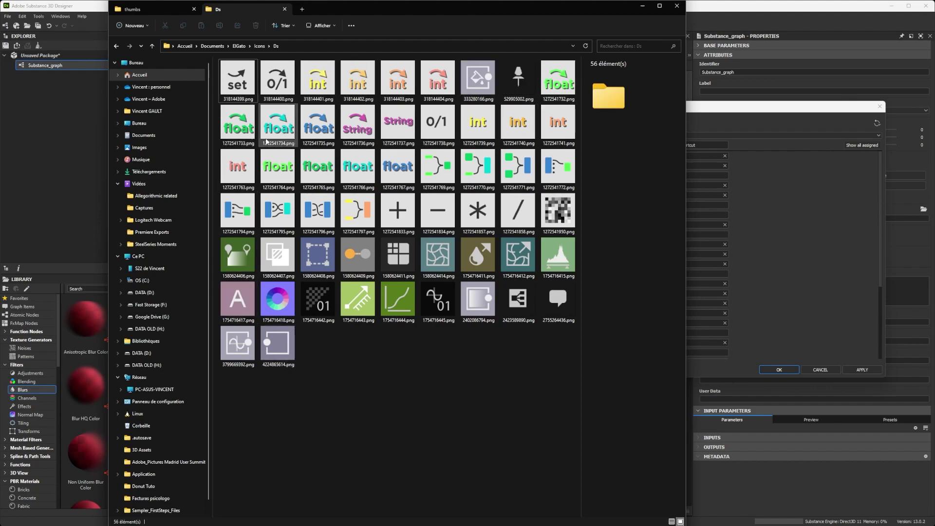
pyautogui.click(648, 8)
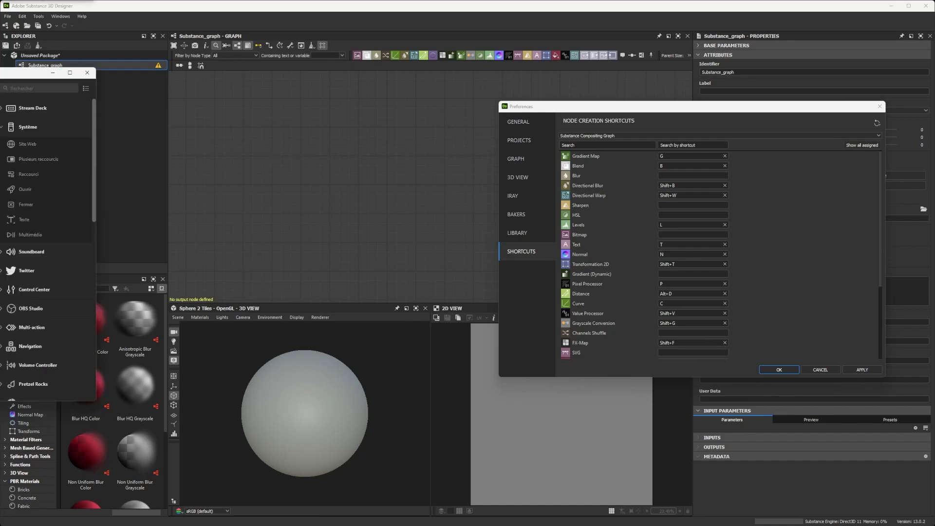
# - Switch to Stream Deck and create a new empty profile for the Stream Deck XL
pyautogui.hotkey('alt', 'Tab')
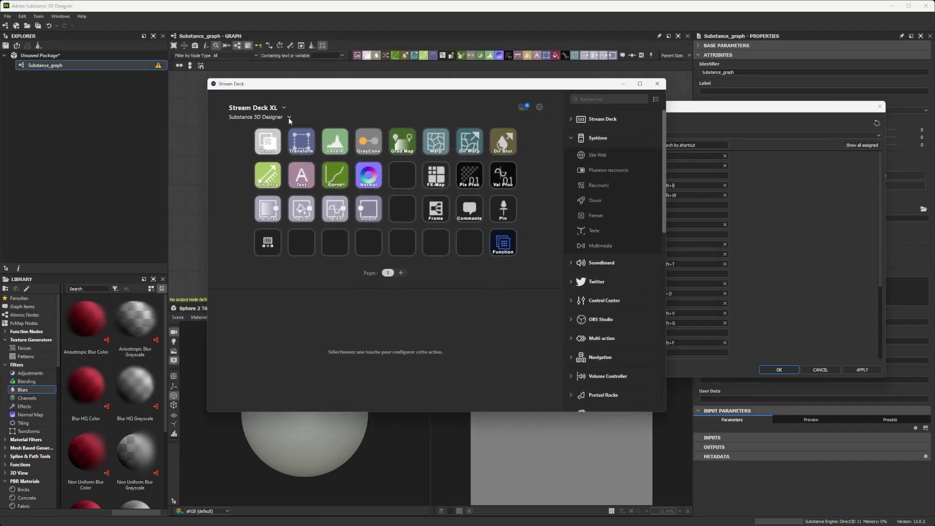
pyautogui.click(282, 117)
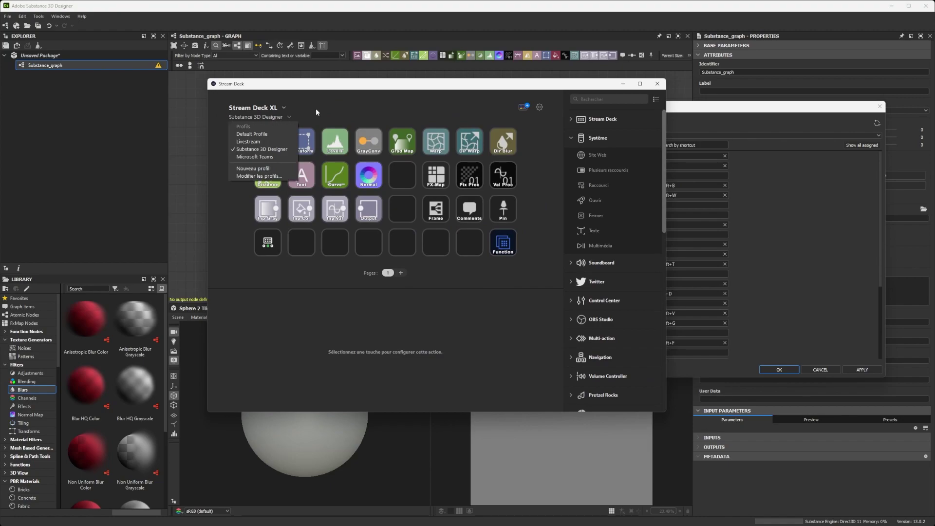
pyautogui.click(268, 169)
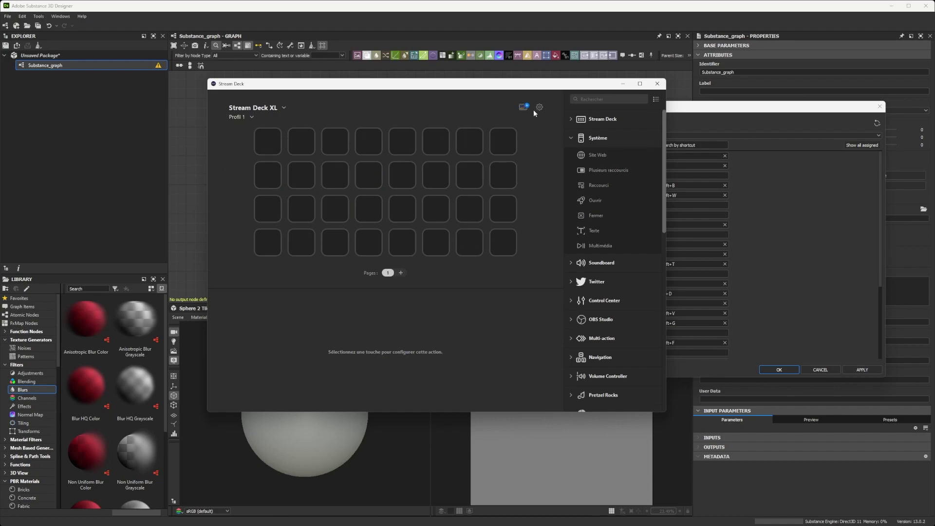
# - Assign the Système Raccourci action to the first key of the new profile
pyautogui.click(573, 138)
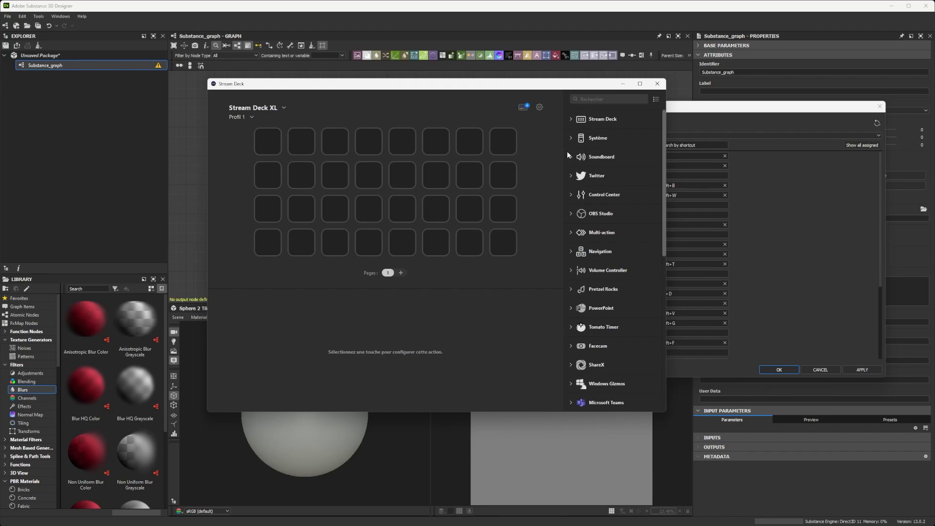
pyautogui.click(571, 138)
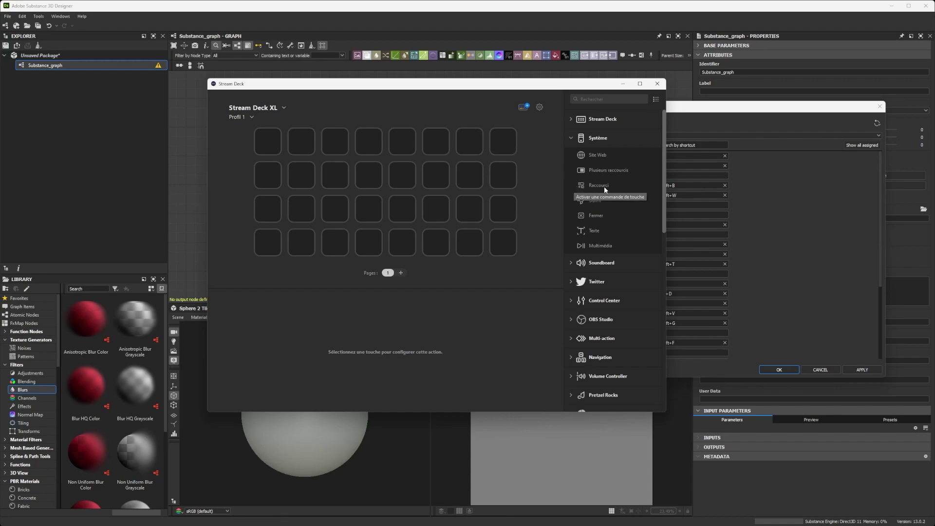
pyautogui.moveTo(603, 188); pyautogui.dragTo(265, 142)
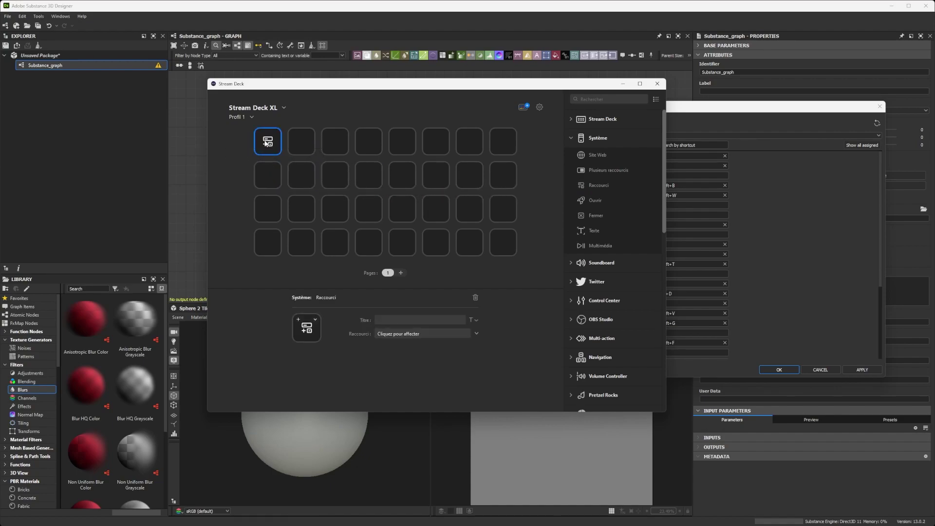
# - Assign the Système Raccourci action to the second and third keys and move the Stream Deck window clear of the shortcut list
pyautogui.moveTo(607, 184); pyautogui.dragTo(300, 143)
pyautogui.moveTo(599, 185); pyautogui.dragTo(333, 142)
pyautogui.moveTo(405, 89); pyautogui.dragTo(227, 83)
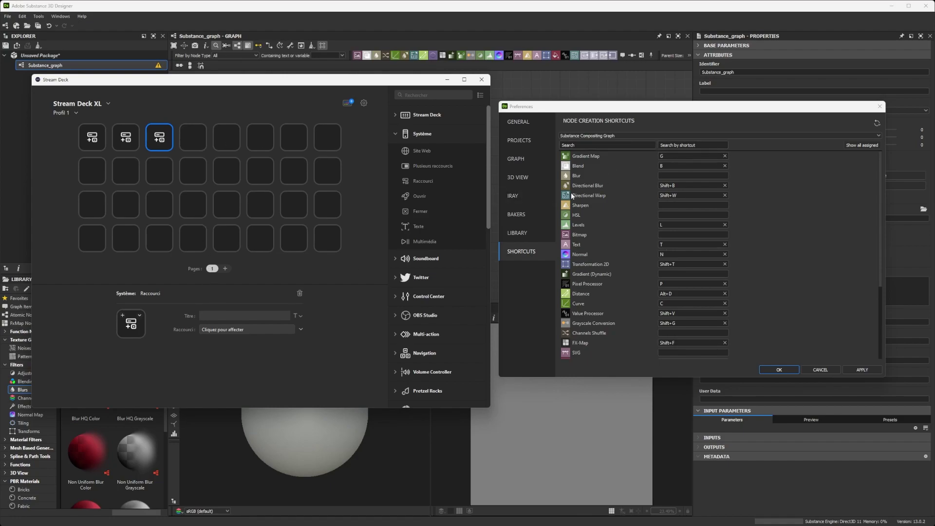
# - Title the first key "Grdt Map" and assign it the shortcut G
pyautogui.click(96, 141)
pyautogui.write('r')
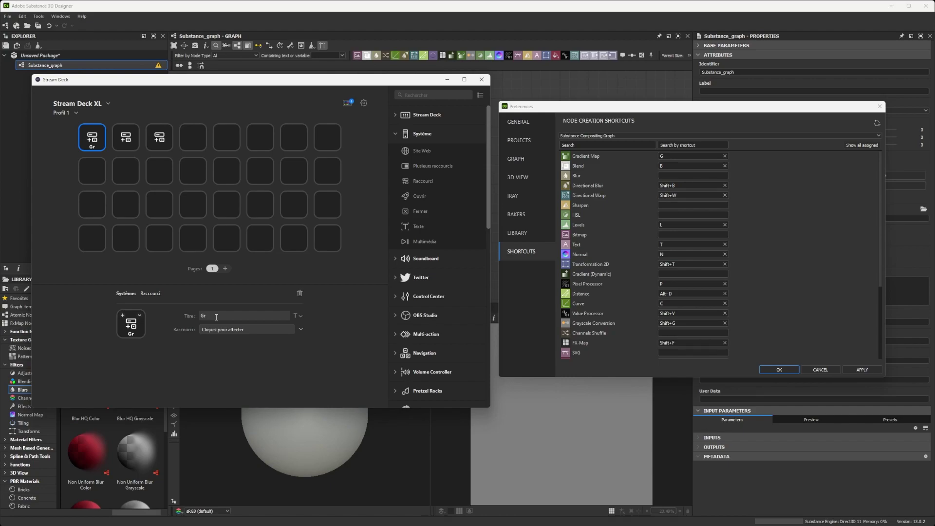
pyautogui.write('dt Map')
pyautogui.click(232, 330)
pyautogui.press('g')
# - Set the first key's icon from the gradient map image 1580624406.png in the Ds icons folder
pyautogui.click(140, 317)
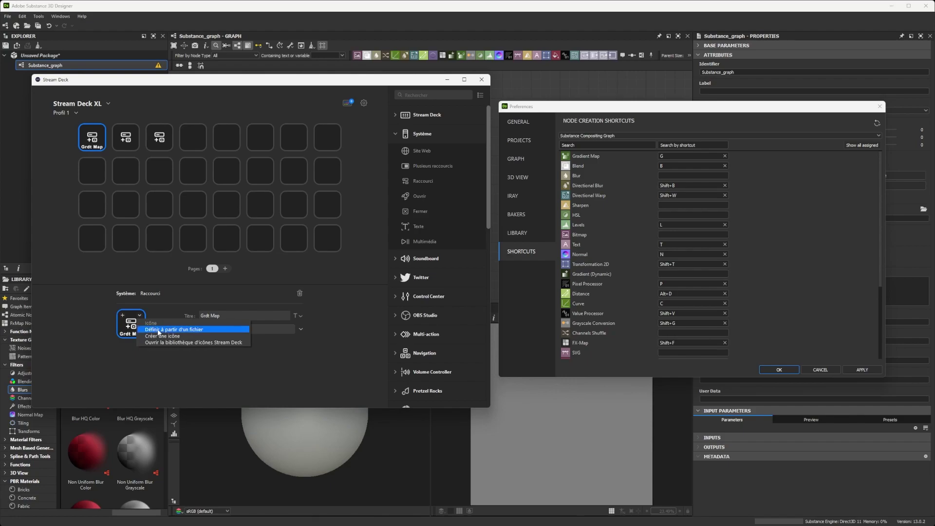
pyautogui.click(157, 330)
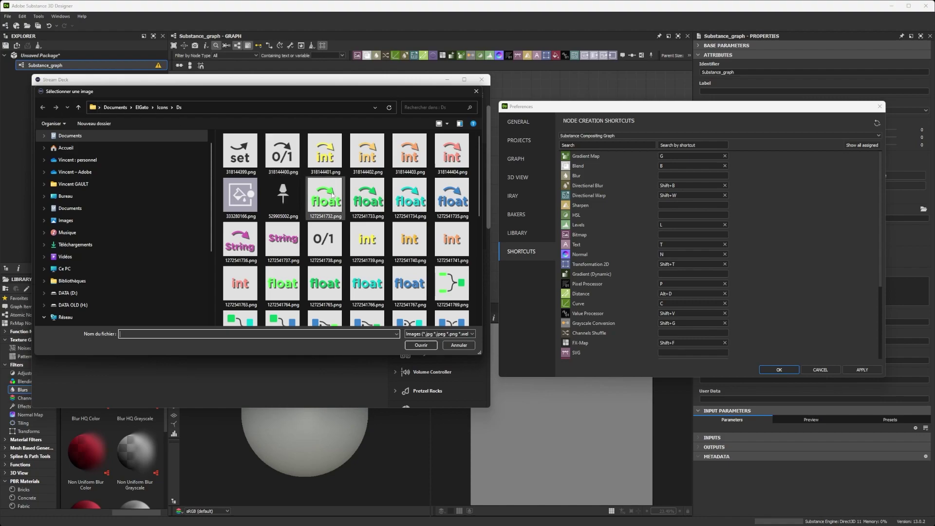
pyautogui.scroll(-5, 326, 197)
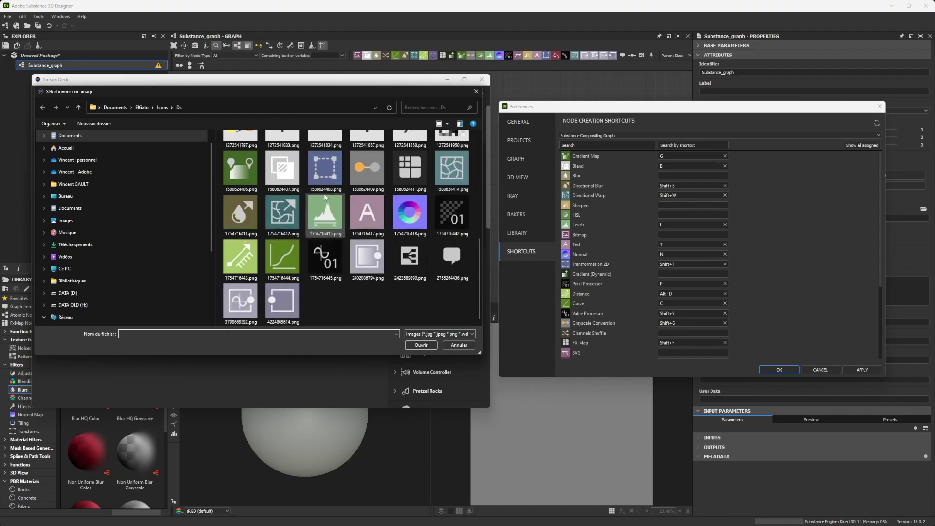
pyautogui.click(237, 177)
pyautogui.doubleClick(237, 176)
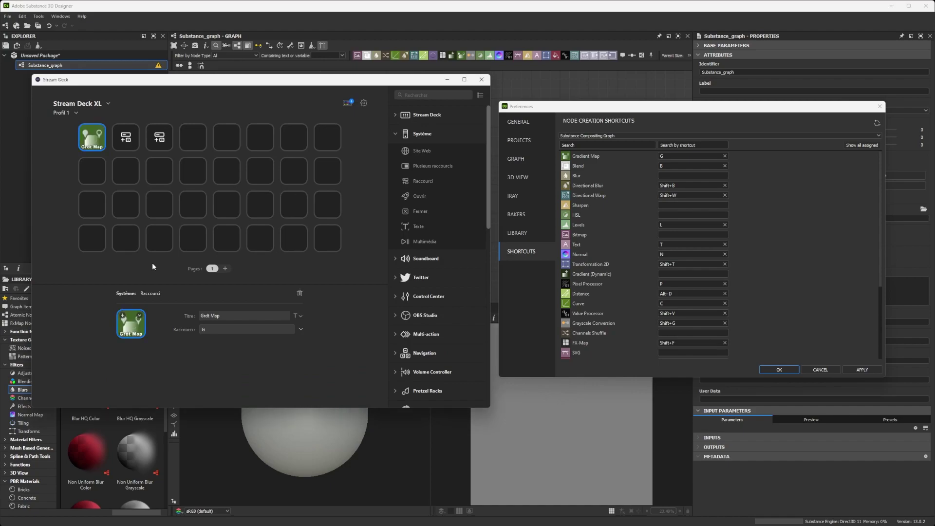
# - Title the second key "Blend" and assign it the shortcut B
pyautogui.click(126, 141)
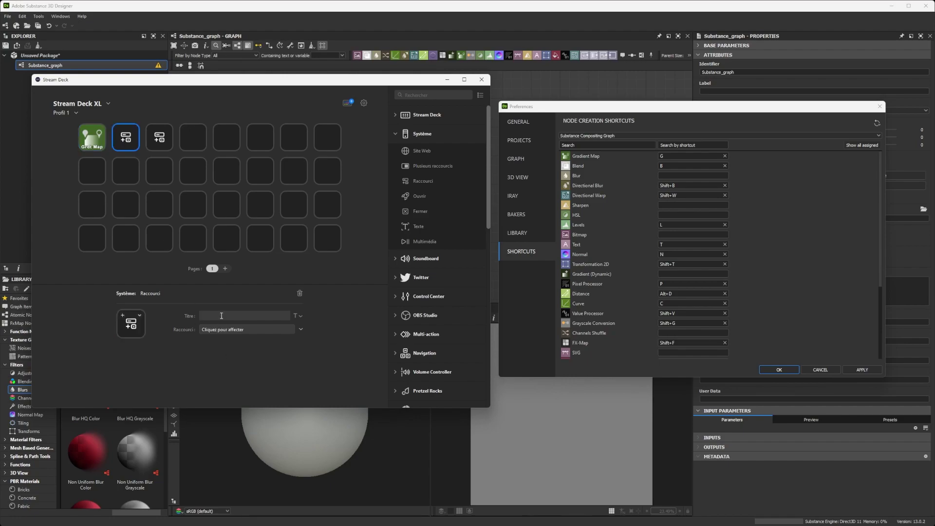
pyautogui.write('Blend')
pyautogui.click(221, 330)
pyautogui.press('b')
# - Set the Blend key's icon from the image file 1580624407.png in the Ds icons folder
pyautogui.click(140, 315)
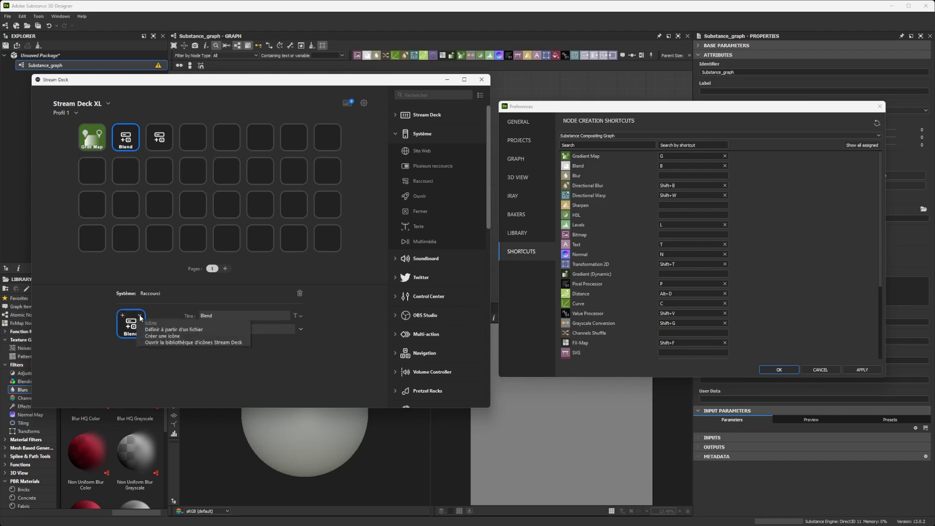
pyautogui.click(190, 329)
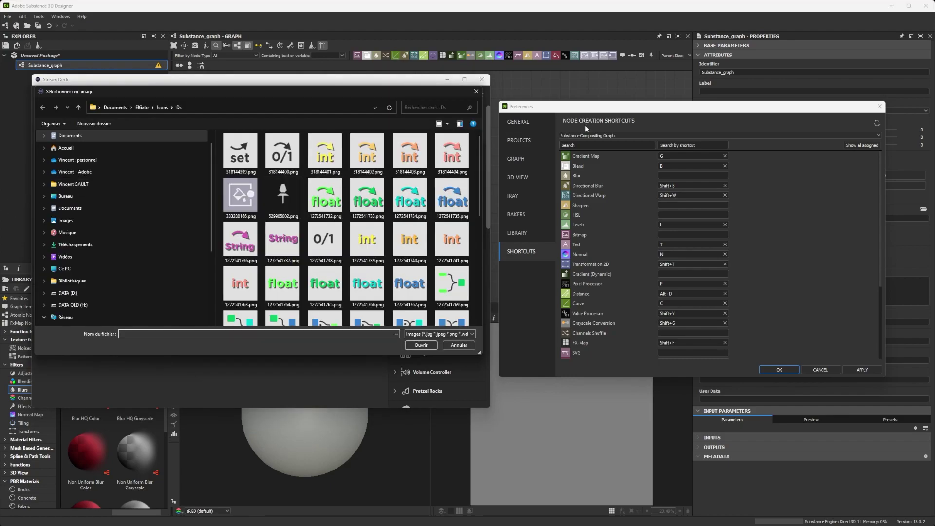
pyautogui.scroll(-6, 250, 225)
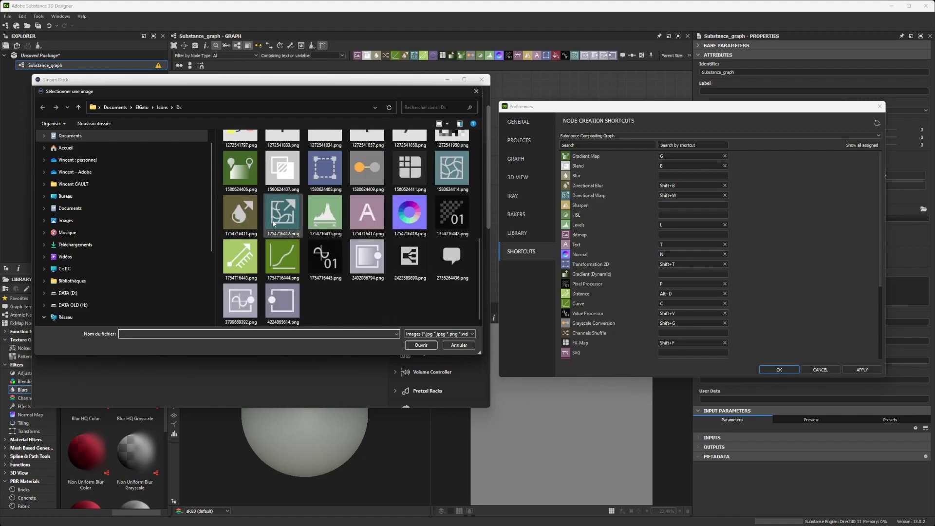
pyautogui.scroll(3, 333, 260)
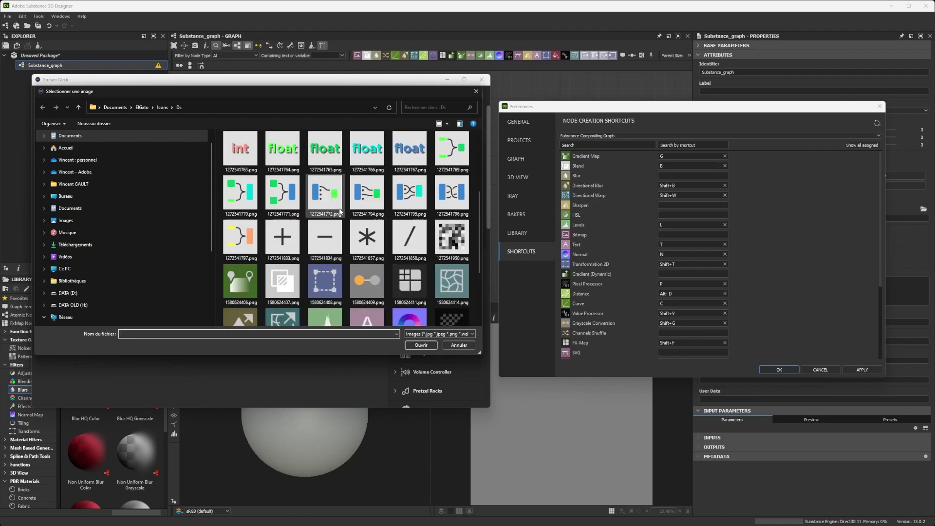
pyautogui.keyDown('ctrl'); pyautogui.scroll(-1, 341, 212); pyautogui.keyUp('ctrl')
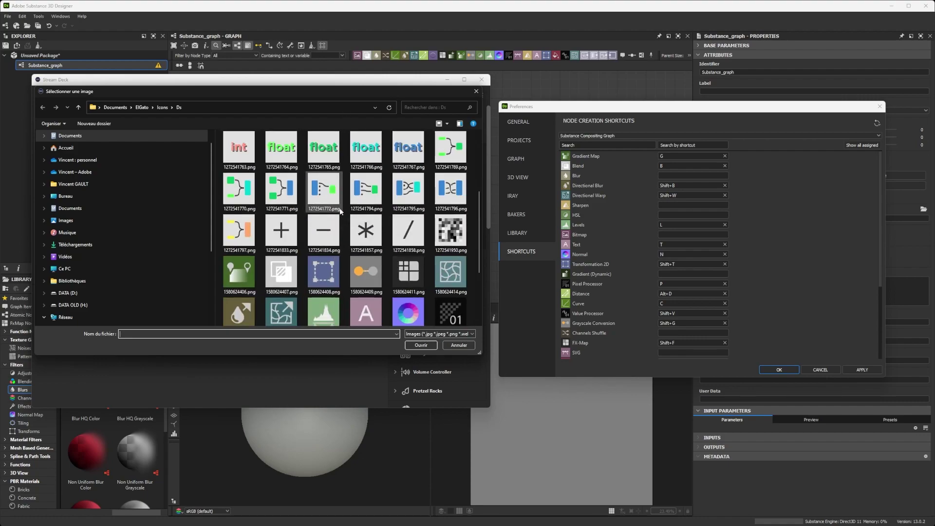
pyautogui.doubleClick(281, 271)
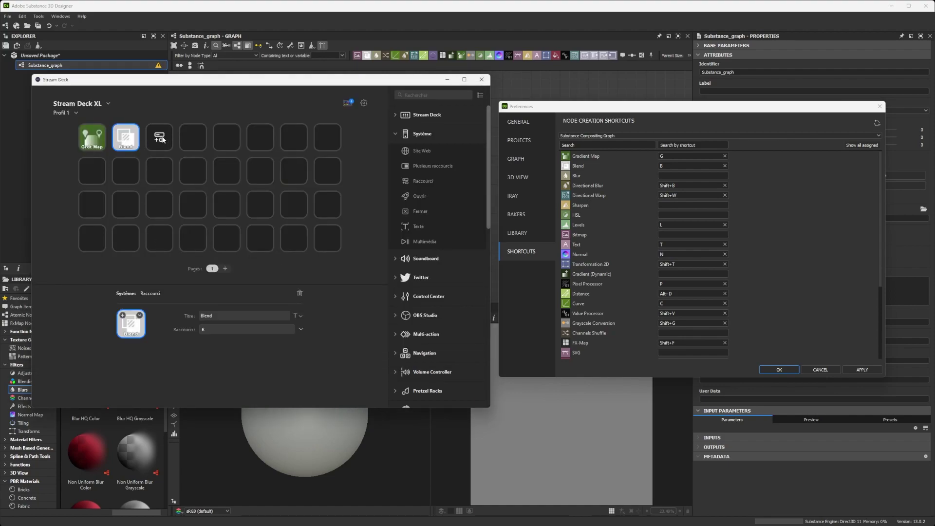
# - Assign the shortcut T to the third key and title it "Text"
pyautogui.click(161, 139)
pyautogui.click(223, 329)
pyautogui.press('t')
pyautogui.click(218, 315)
pyautogui.write('ext')
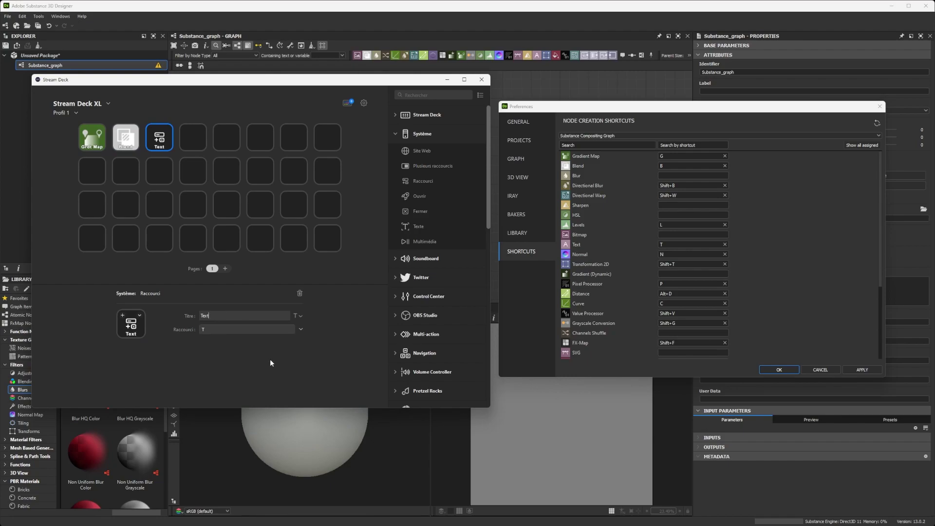
# - Set the Text key's icon from the image file 1754716417.png in the Ds icons folder
pyautogui.click(139, 315)
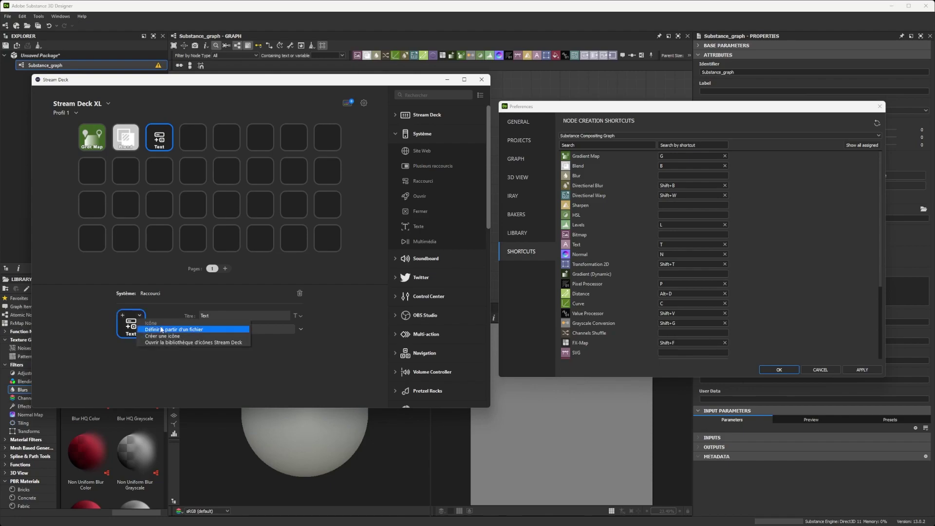
pyautogui.click(168, 330)
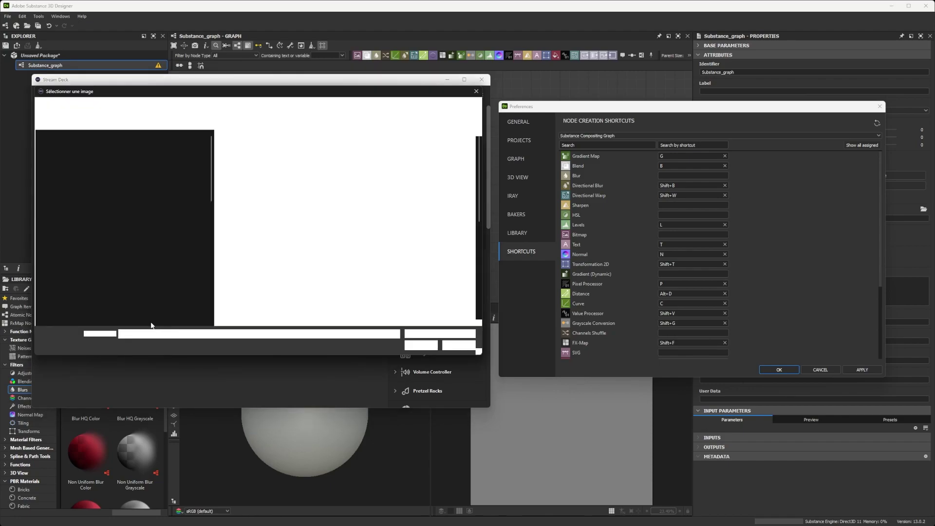
pyautogui.scroll(-5, 363, 230)
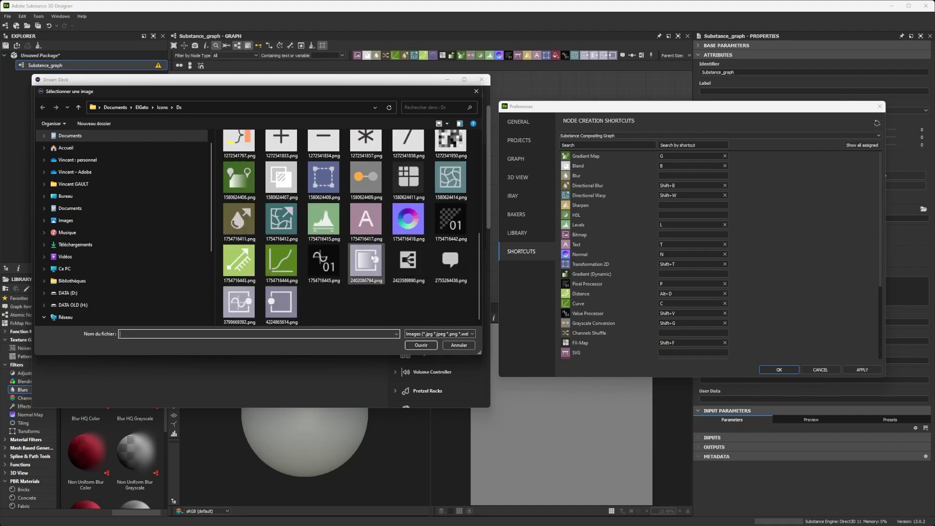
pyautogui.doubleClick(363, 230)
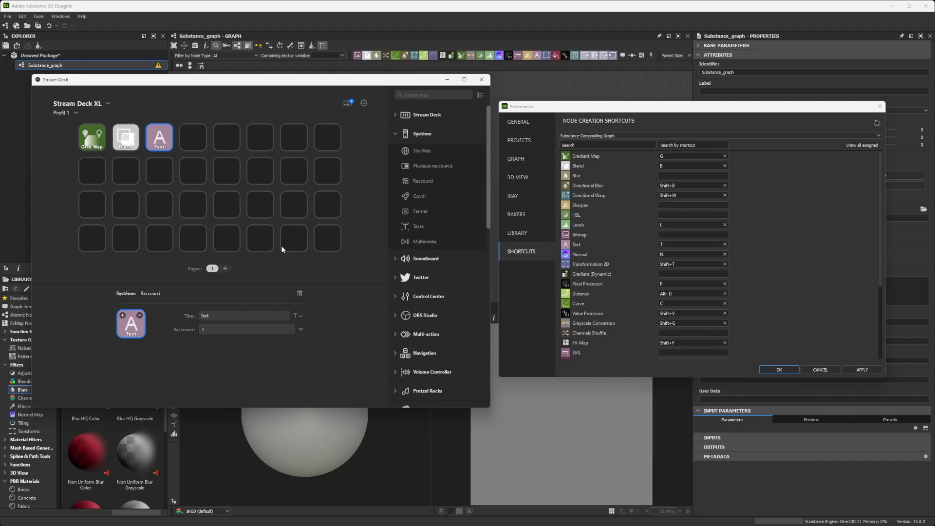
# - View the existing Substance 3D Designer profile's key layout and return to Profil 1
pyautogui.click(75, 111)
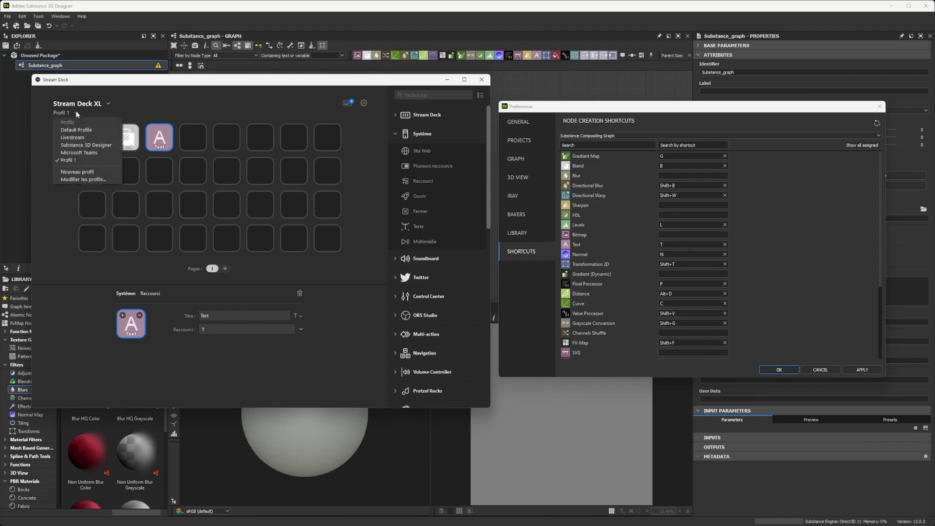
pyautogui.click(85, 145)
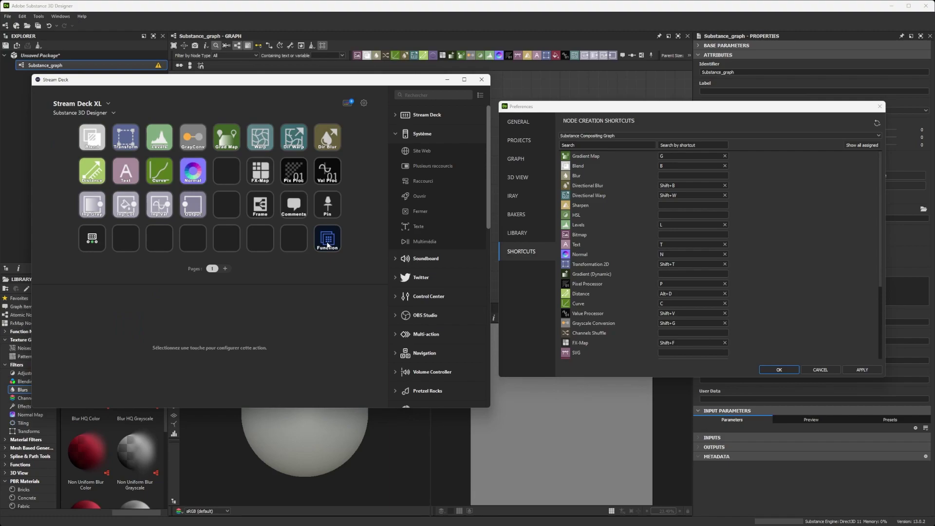
pyautogui.click(114, 114)
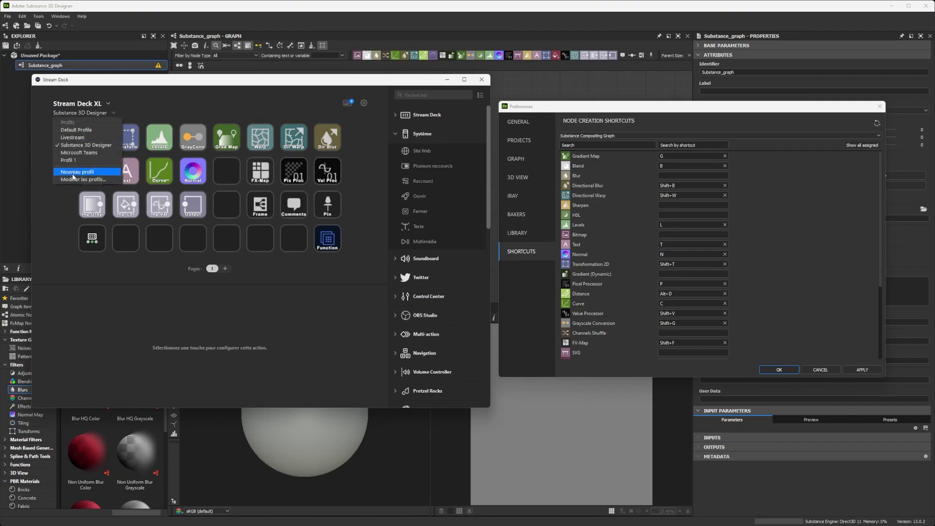
pyautogui.click(73, 161)
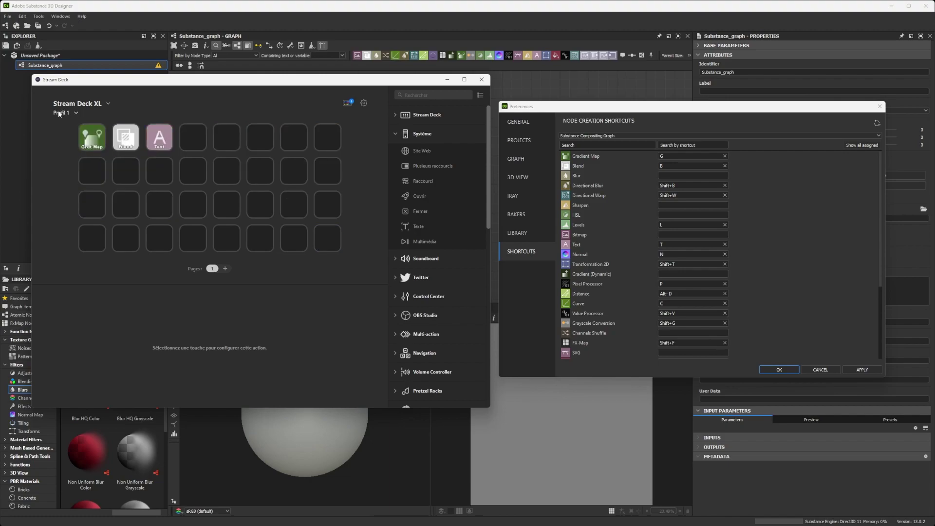
pyautogui.click(76, 112)
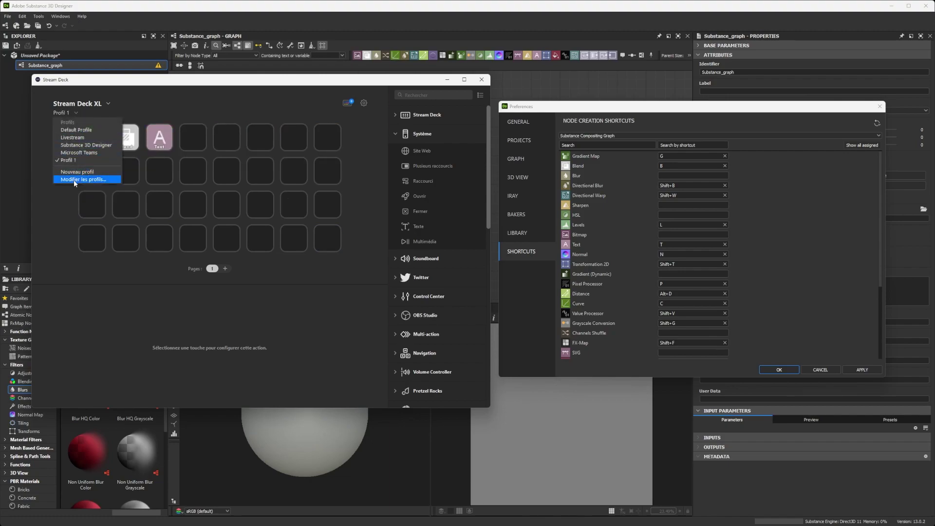
pyautogui.click(82, 111)
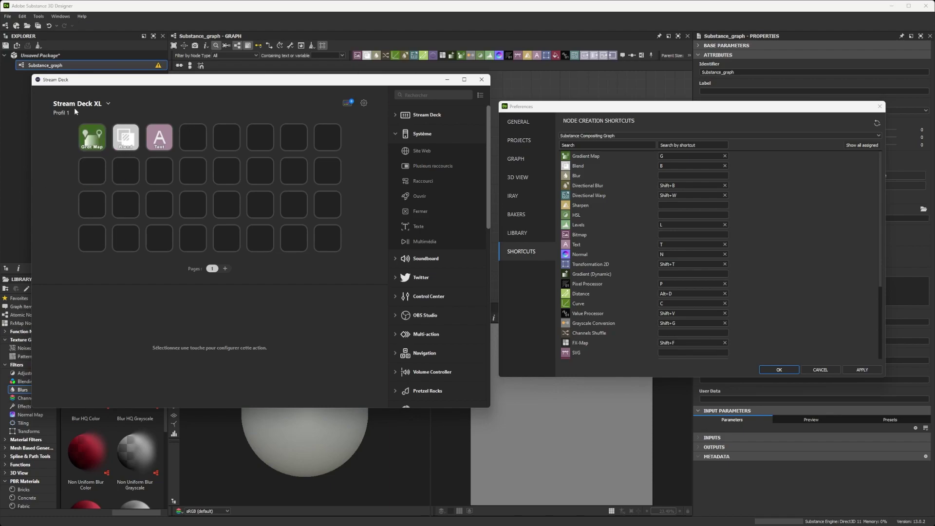
# - Add a Navigation folder (Créer un dossier) to the last key of the bottom row and open that folder
pyautogui.click(395, 114)
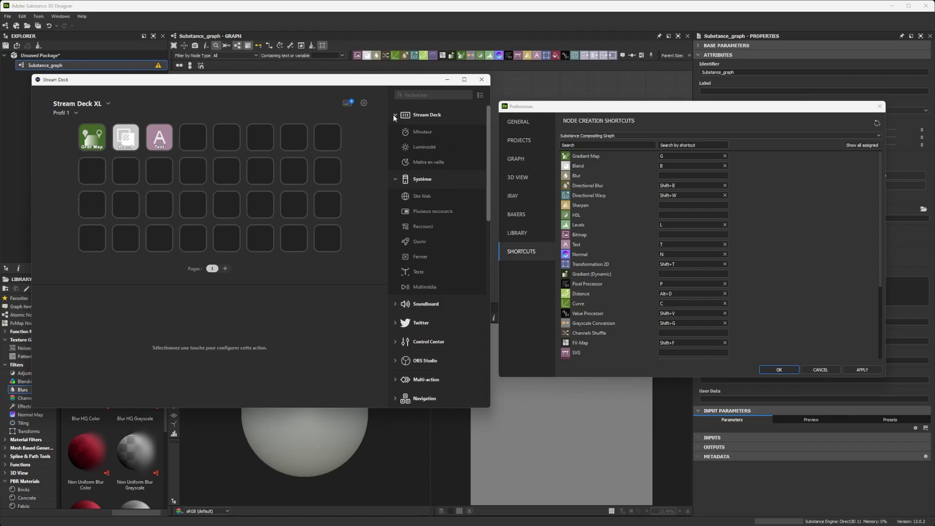
pyautogui.click(393, 115)
pyautogui.click(396, 137)
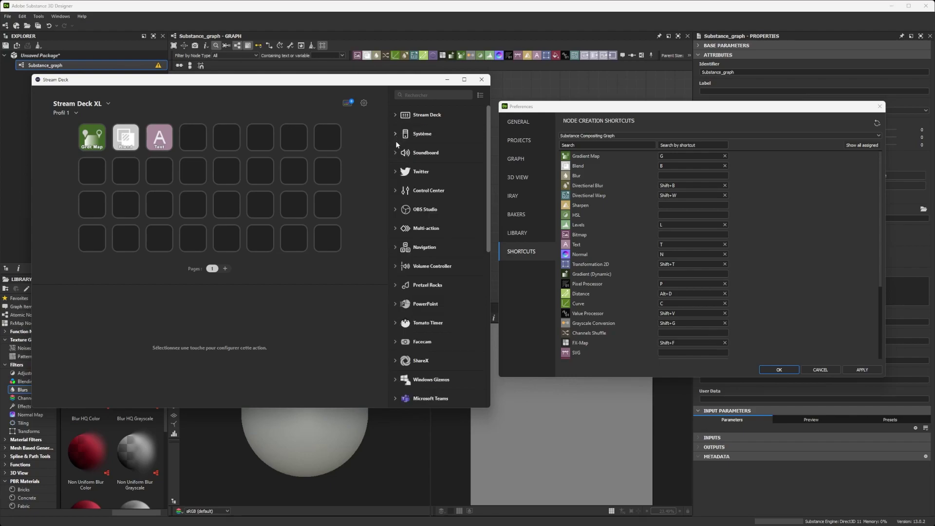
pyautogui.click(396, 189)
pyautogui.click(396, 190)
pyautogui.click(396, 230)
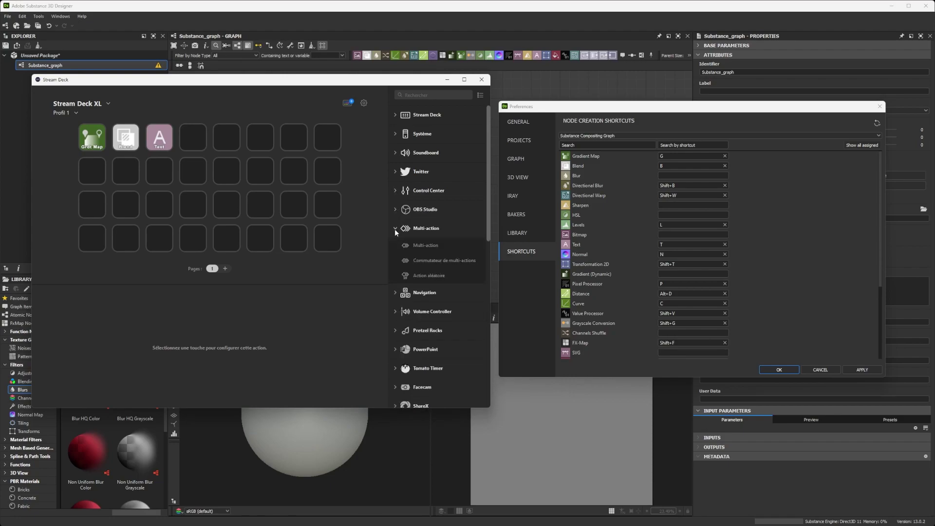
pyautogui.click(395, 230)
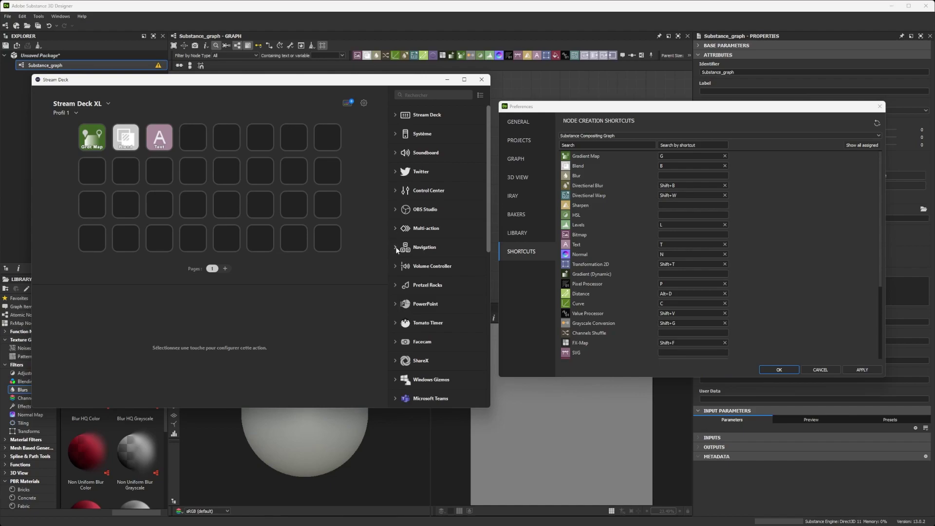
pyautogui.click(396, 248)
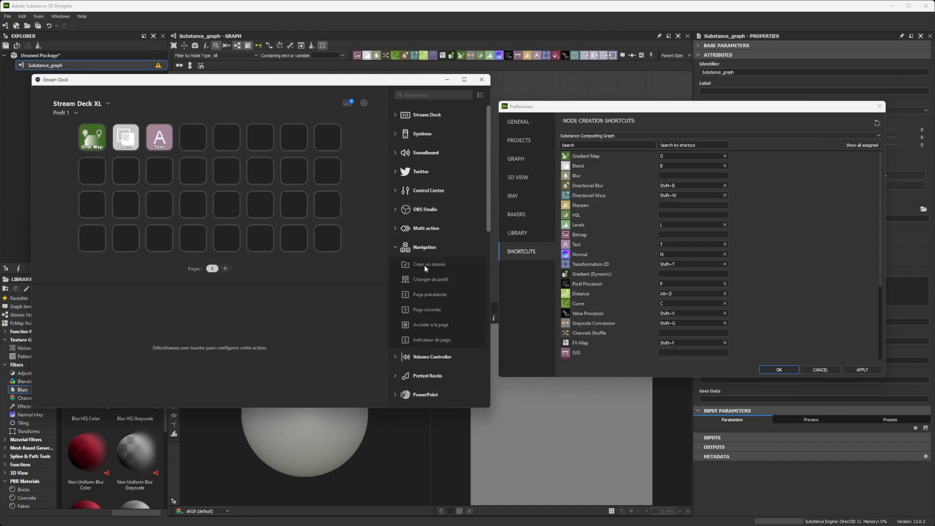
pyautogui.moveTo(425, 265); pyautogui.dragTo(326, 240)
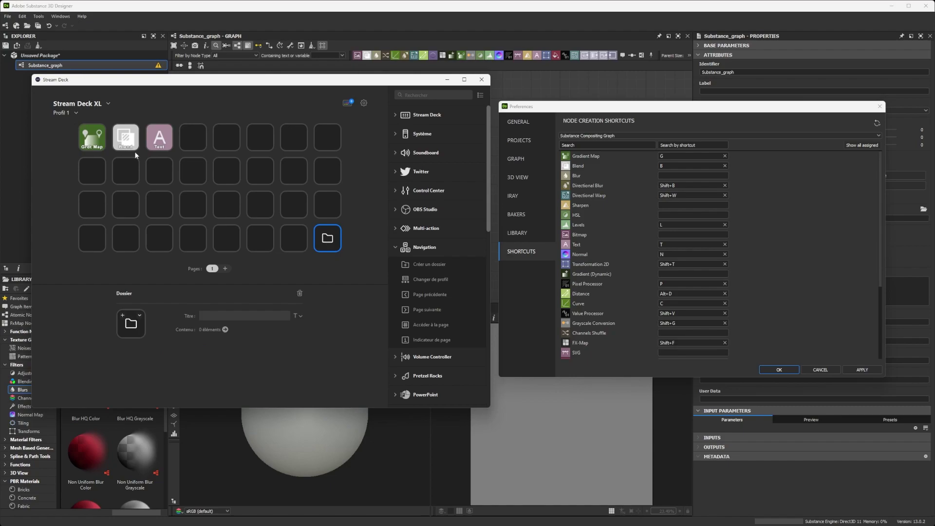
pyautogui.doubleClick(330, 242)
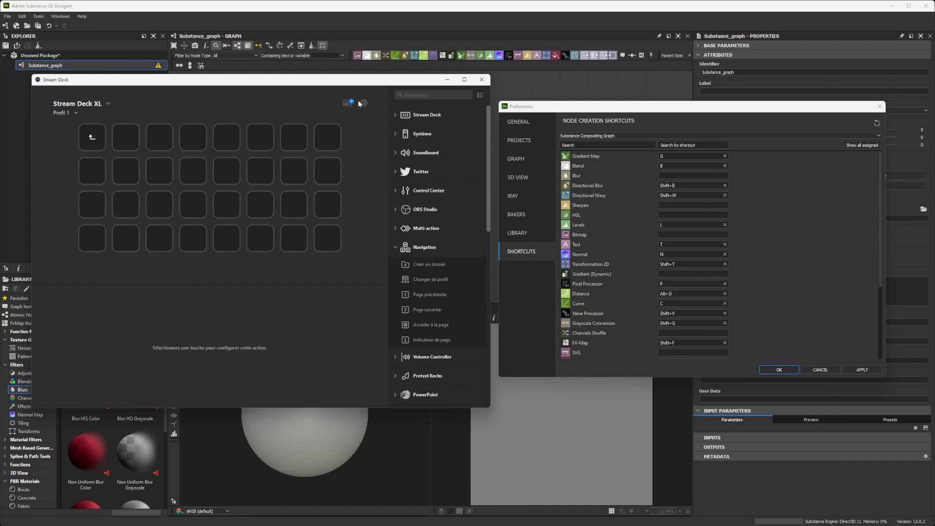
# - Show the Substance Function Graph node shortcuts in Designer's preferences and assign the Système Raccourci action to the folder's second key
pyautogui.click(608, 137)
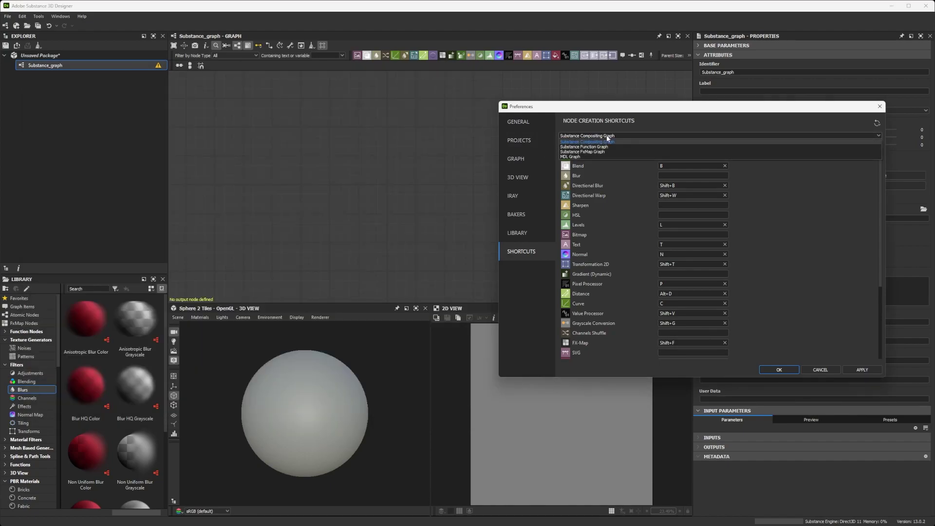
pyautogui.click(603, 147)
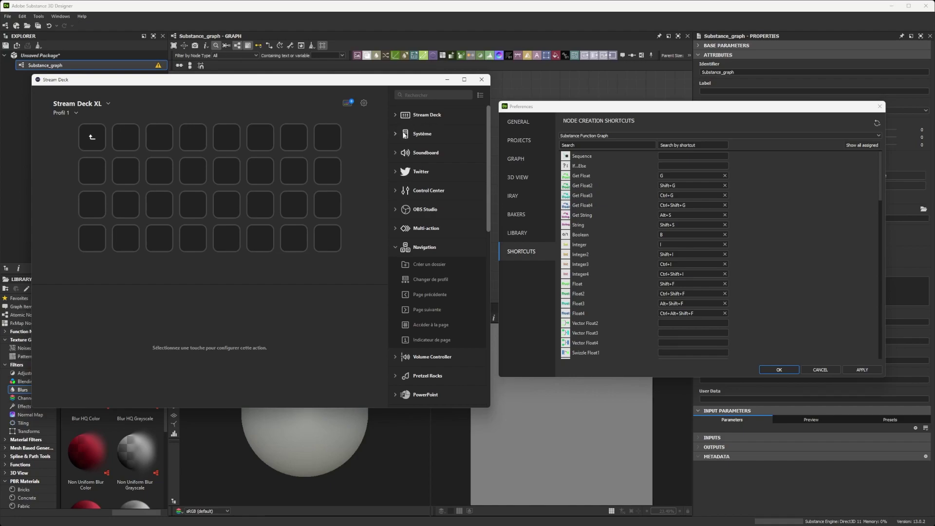
pyautogui.click(399, 133)
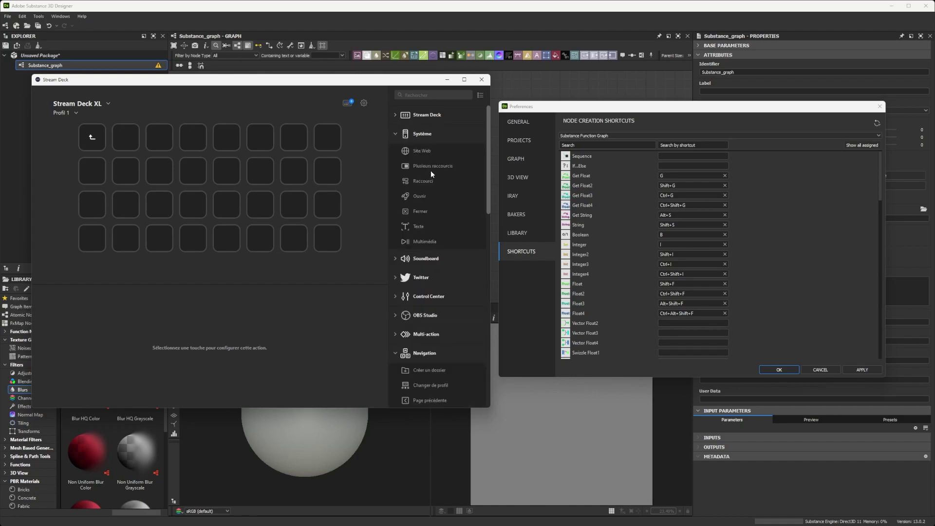
pyautogui.moveTo(428, 181); pyautogui.dragTo(125, 142)
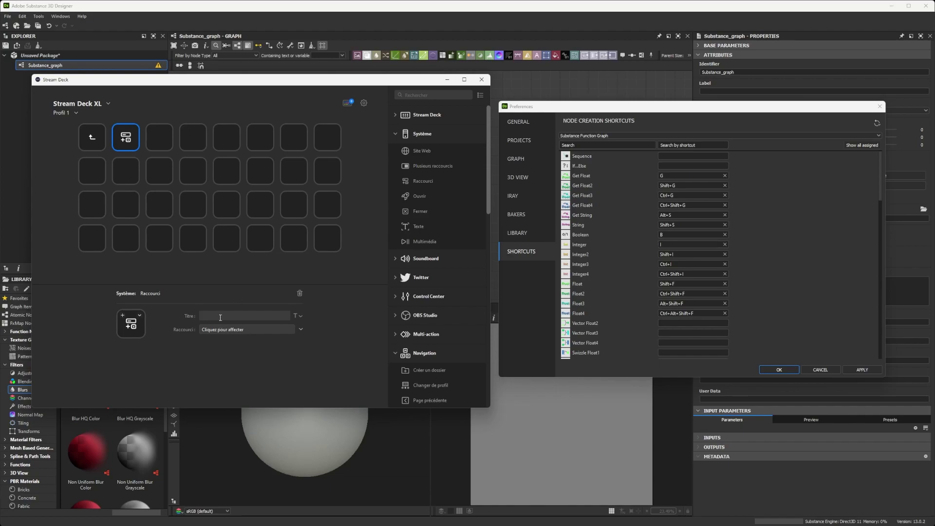
# - Title the folder's second key Integer and assign it the keyboard shortcut I
pyautogui.write('teger')
pyautogui.click(246, 330)
pyautogui.press('i')
# - Set the Integer key's icon from the image file 1272541739.png in the Ds folder and return to the profile's main page
pyautogui.click(140, 315)
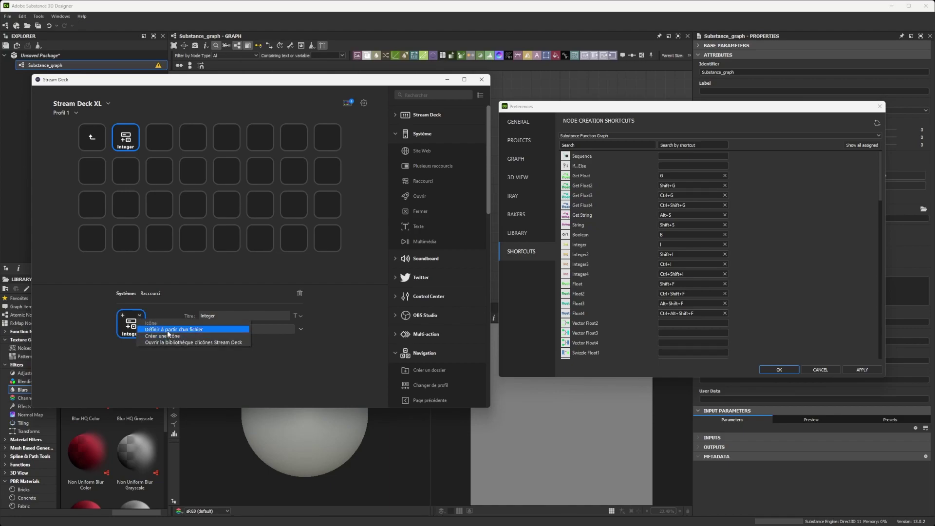
pyautogui.click(168, 331)
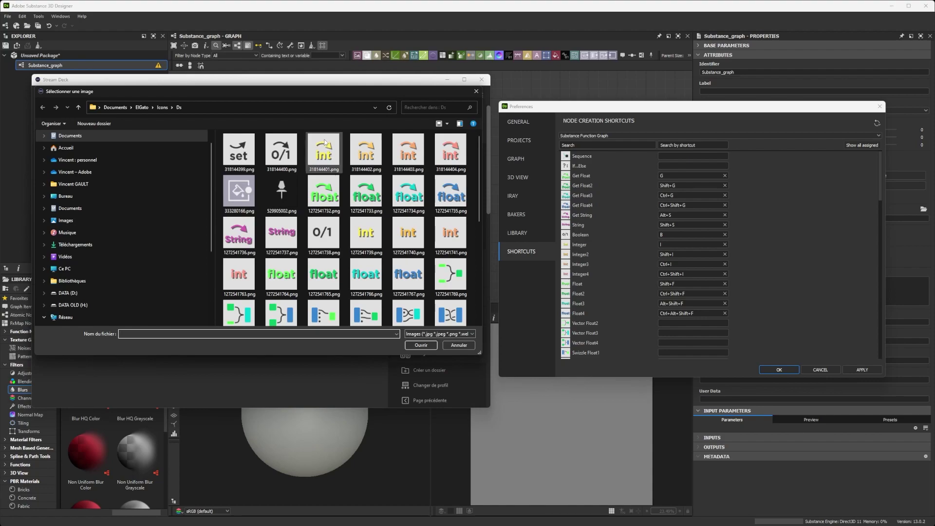
pyautogui.click(365, 234)
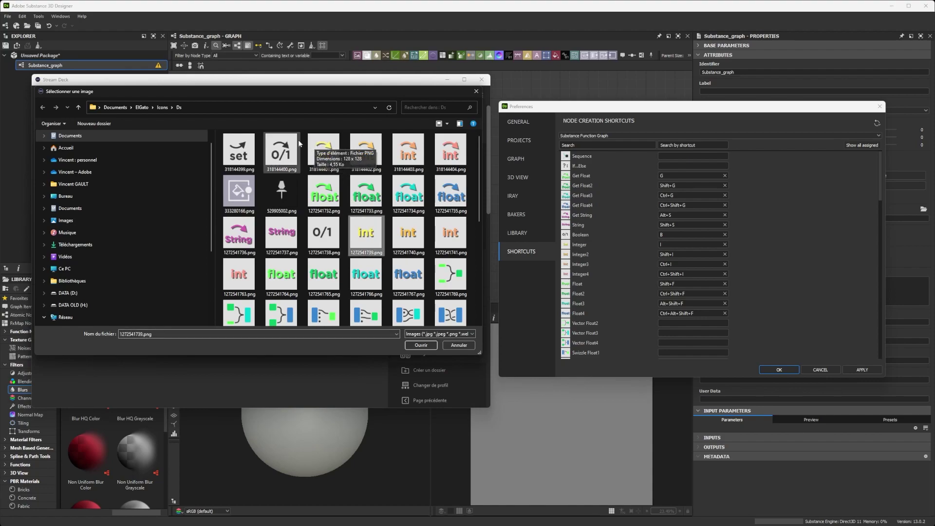
pyautogui.doubleClick(366, 234)
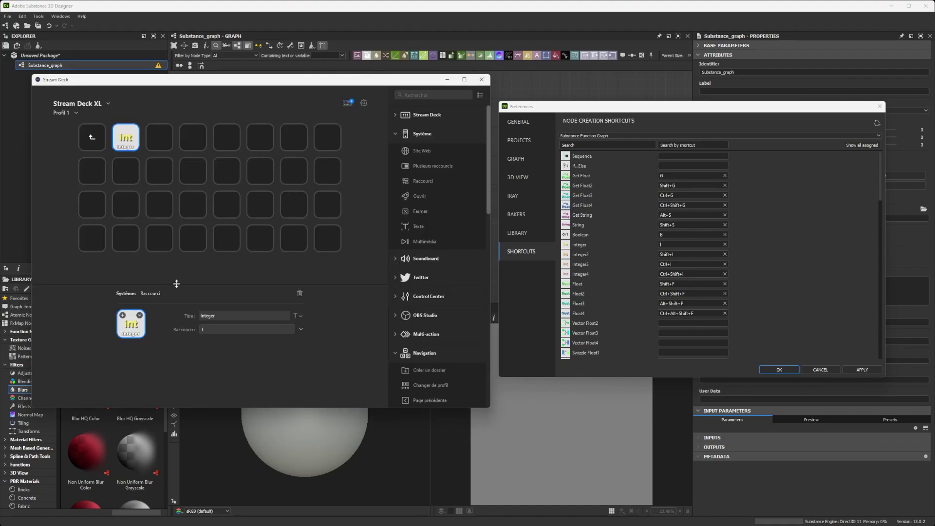
pyautogui.click(89, 143)
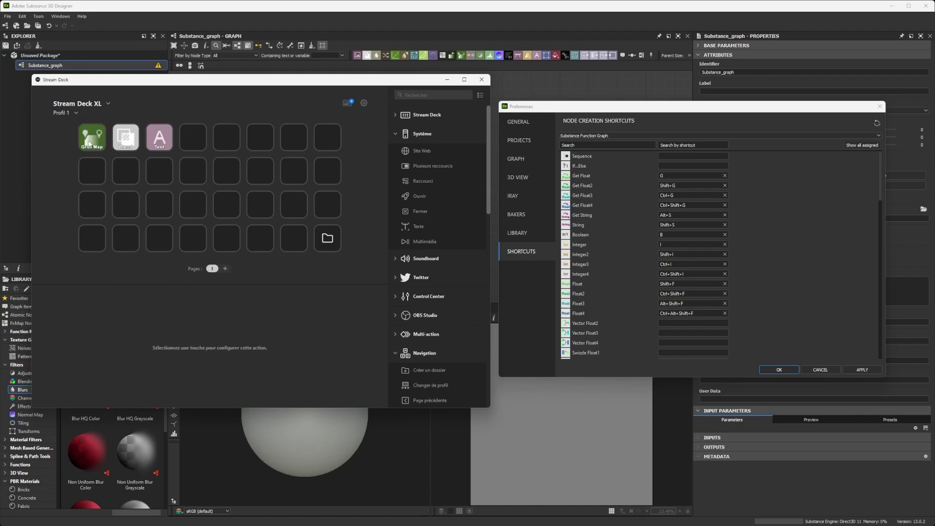
# - Rename Profil 1 as Ds and link the profile to the application Adobe Substance 3D Designer
pyautogui.click(77, 112)
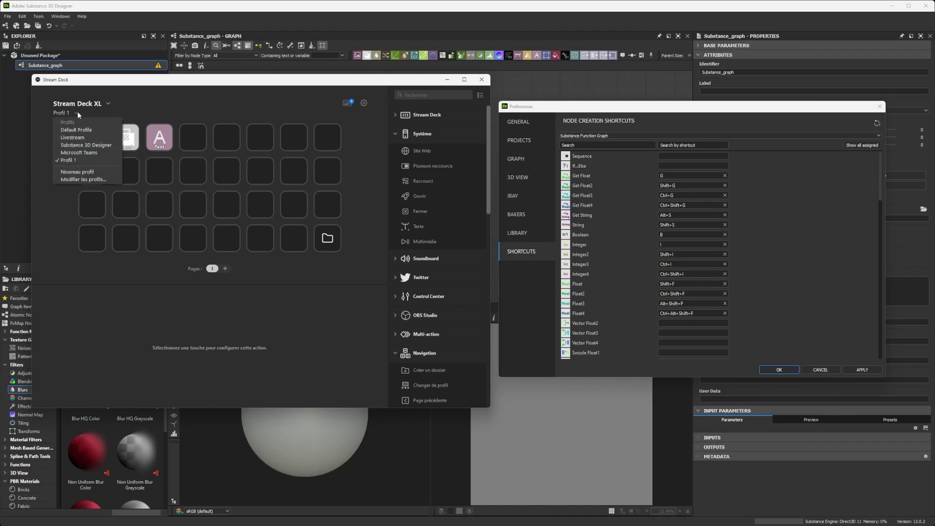
pyautogui.click(85, 180)
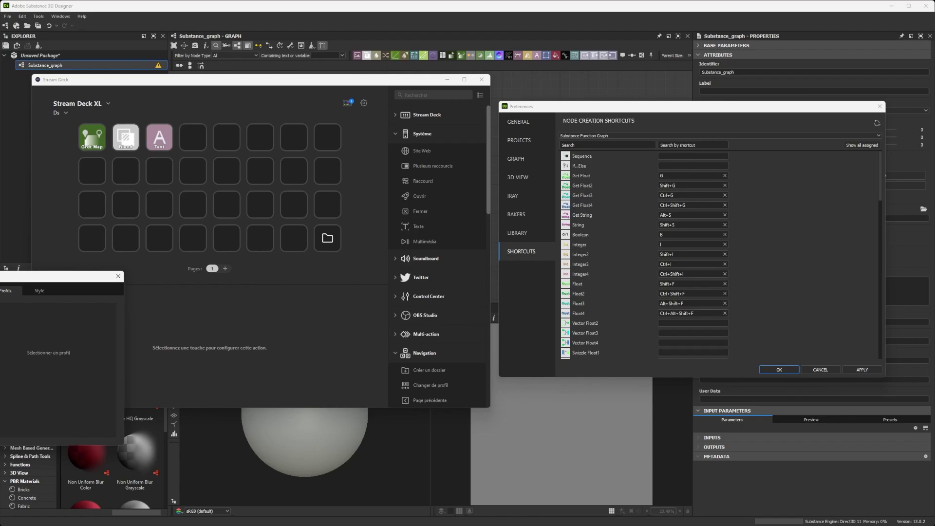
pyautogui.click(94, 347)
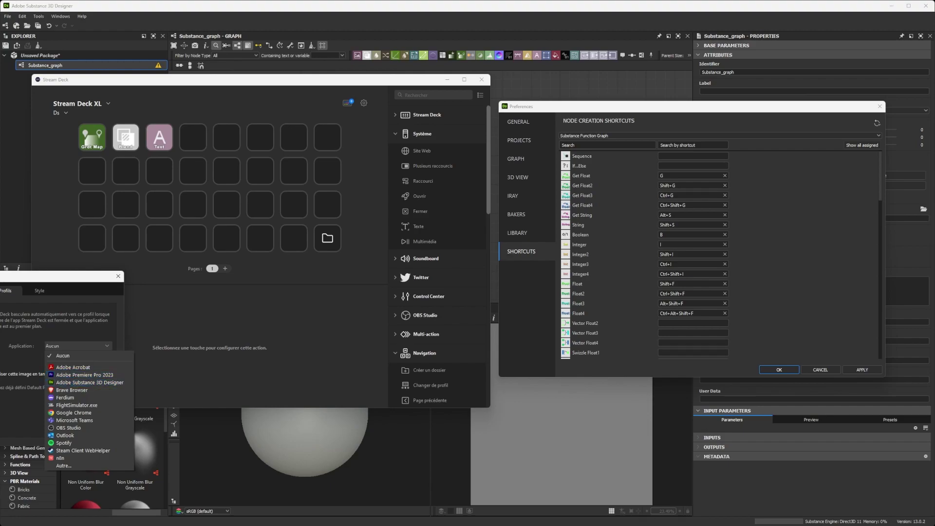
pyautogui.click(89, 382)
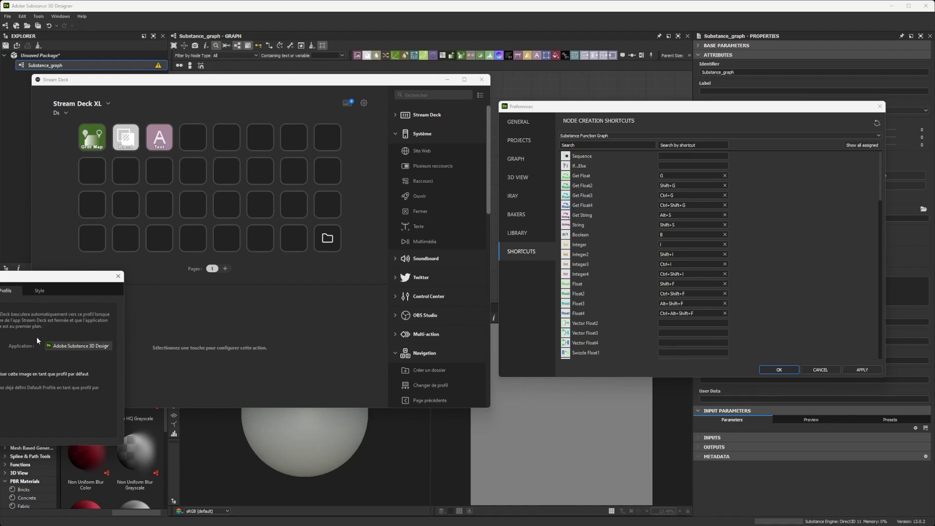
pyautogui.click(68, 345)
pyautogui.click(68, 344)
pyautogui.click(107, 347)
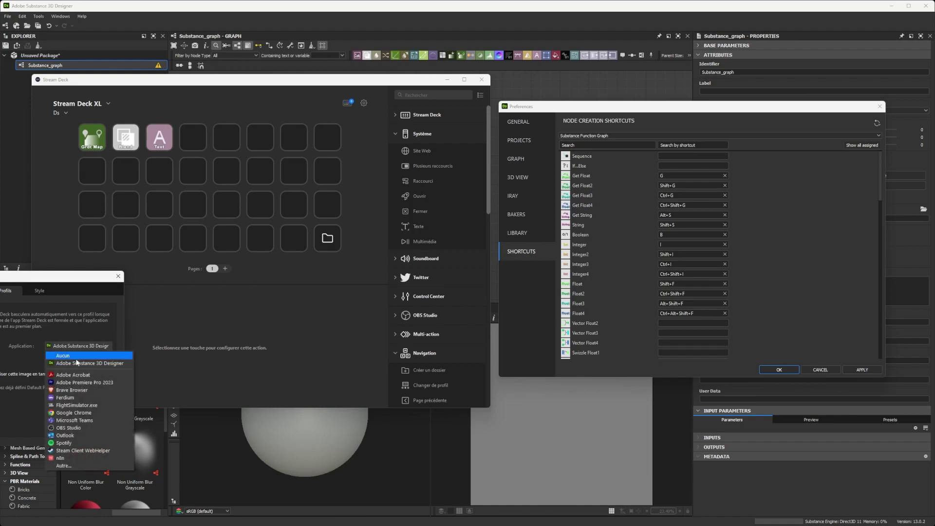
pyautogui.click(13, 359)
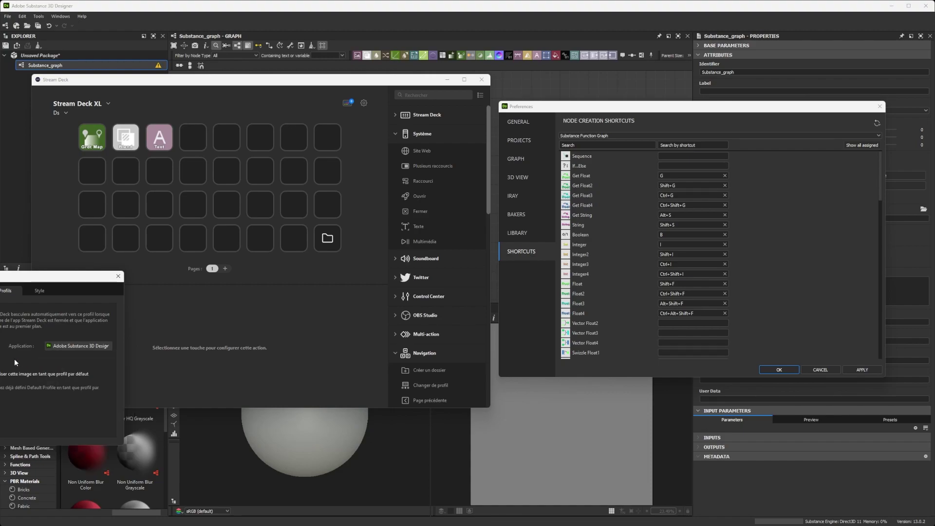
# - Close the Stream Deck window and Designer's Preferences window to return to the empty Substance graph
pyautogui.click(365, 117)
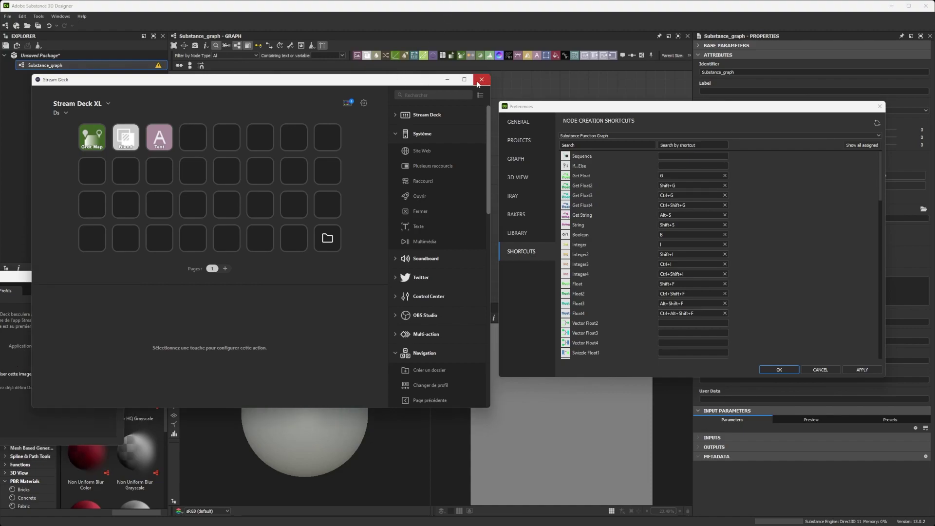
pyautogui.moveTo(271, 84); pyautogui.dragTo(414, 132)
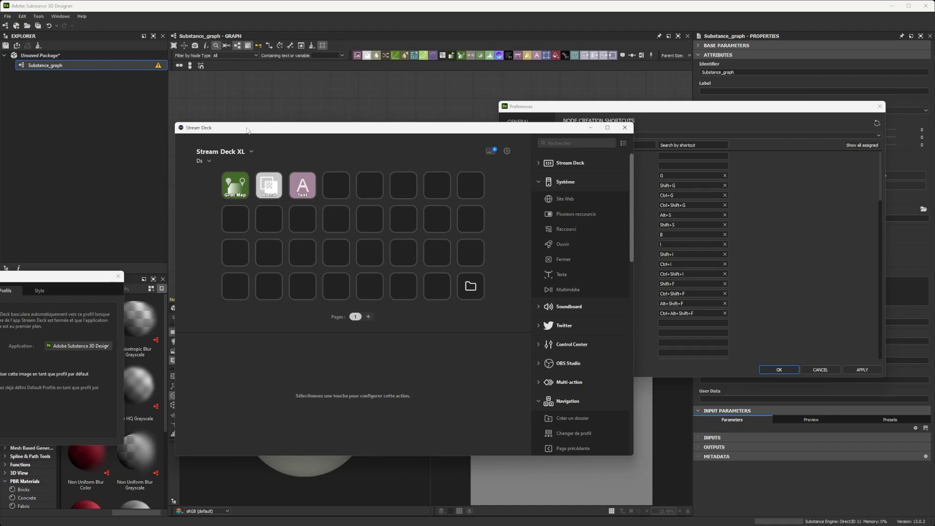
pyautogui.moveTo(182, 128); pyautogui.dragTo(161, 129)
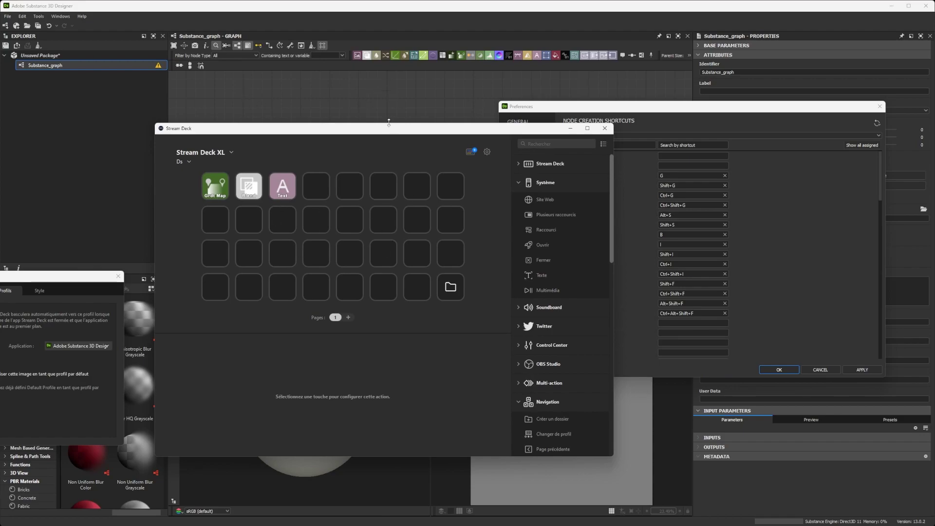
pyautogui.click(604, 130)
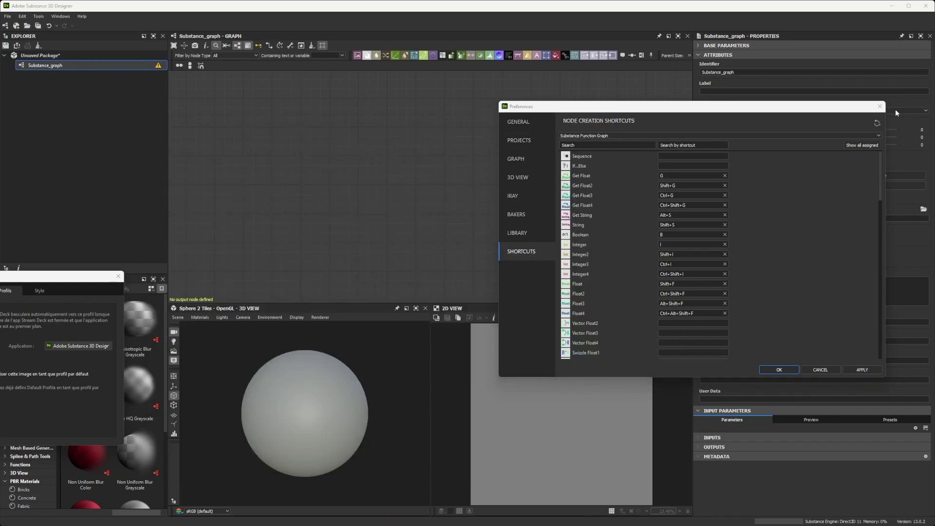
pyautogui.click(879, 106)
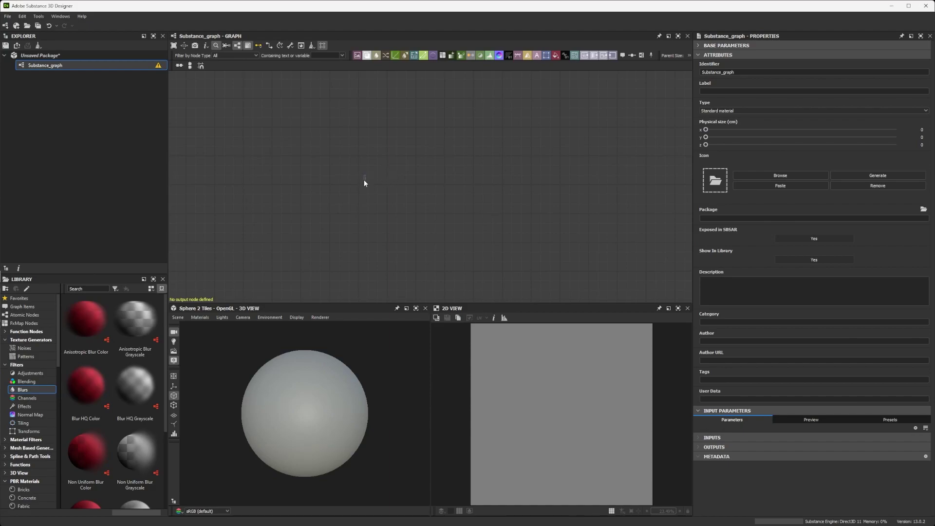
# - Add a Text node and a Blend node connected to its output in the Substance graph, and select the Text node
pyautogui.hotkey('ctrl', 'v')
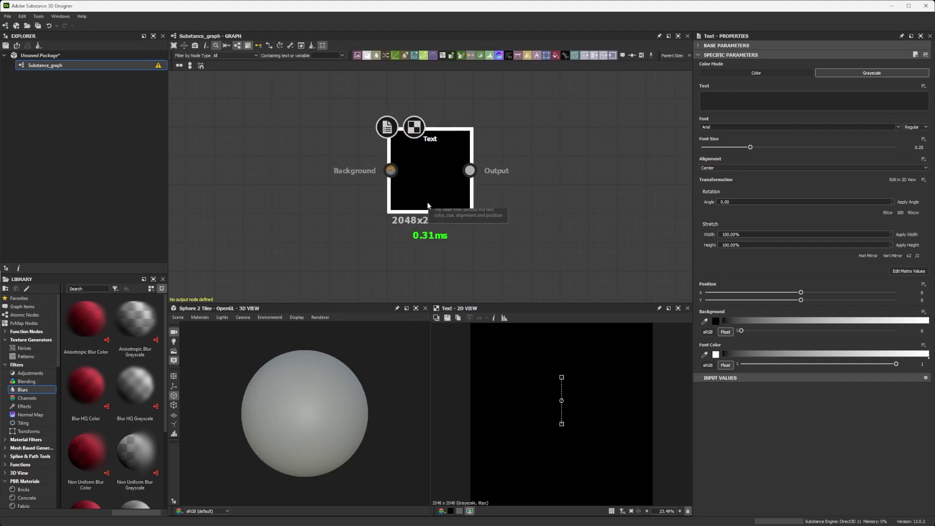
pyautogui.scroll(-3, 507, 212)
pyautogui.hotkey('shift', 'b')
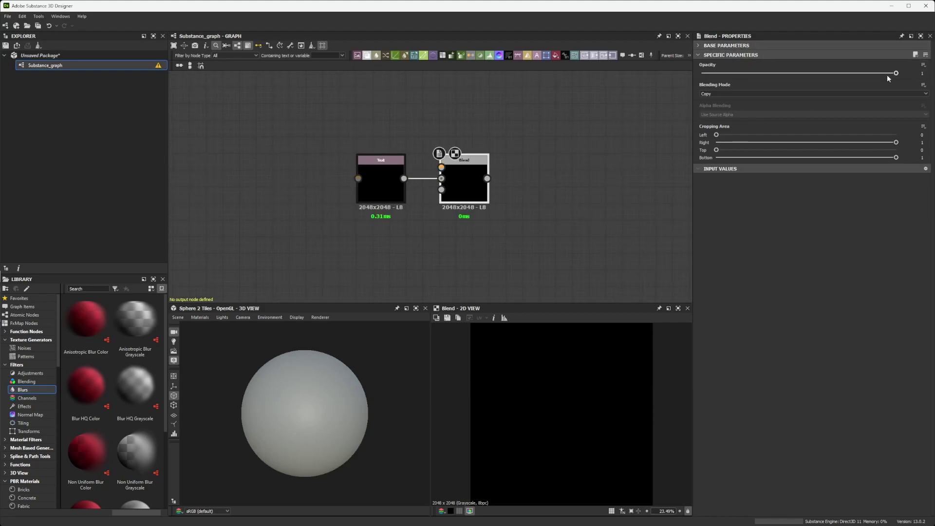
pyautogui.click(392, 182)
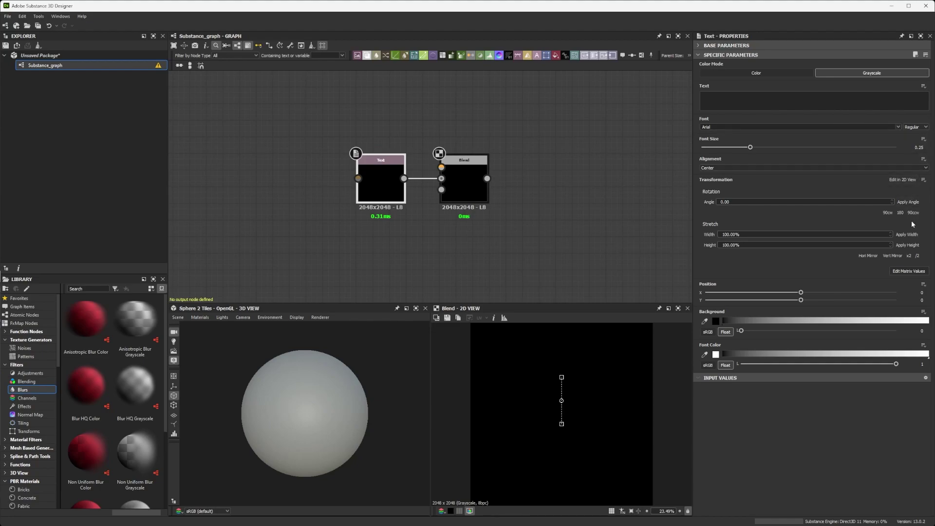
pyautogui.click(924, 180)
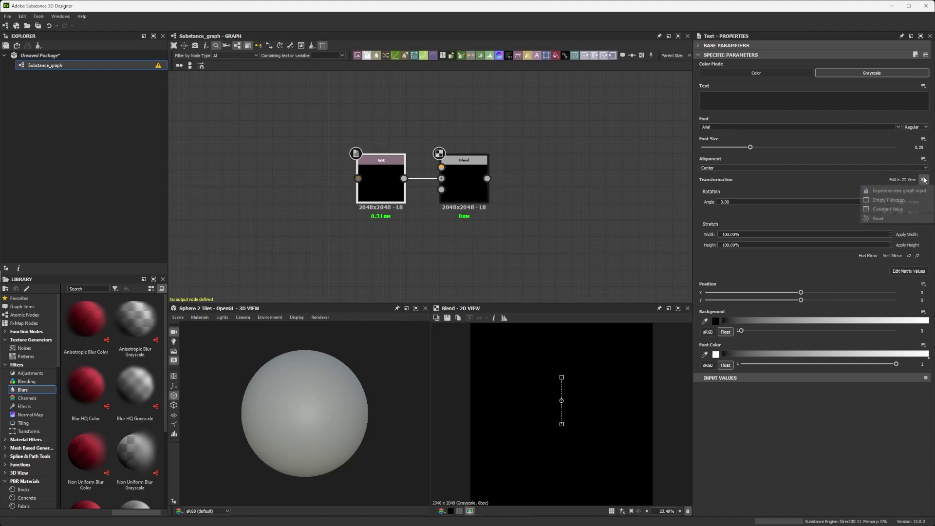
pyautogui.click(898, 191)
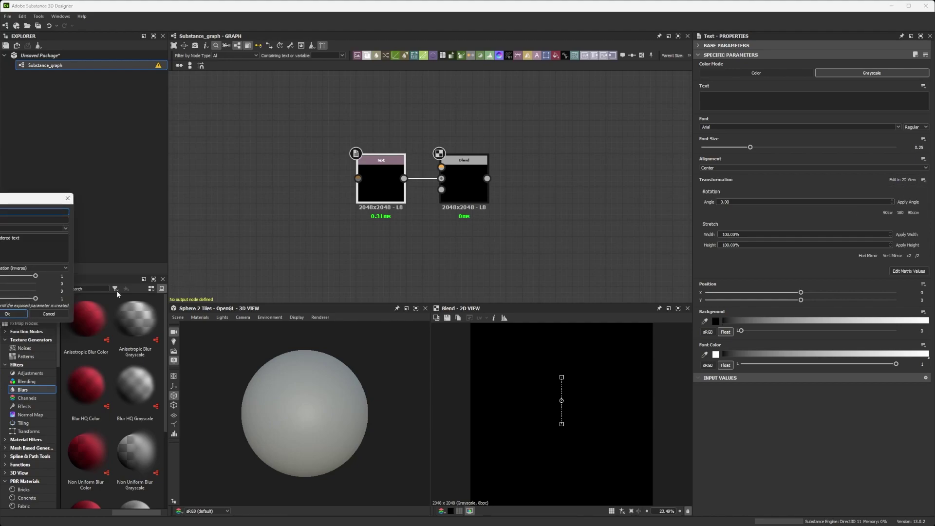
pyautogui.click(54, 315)
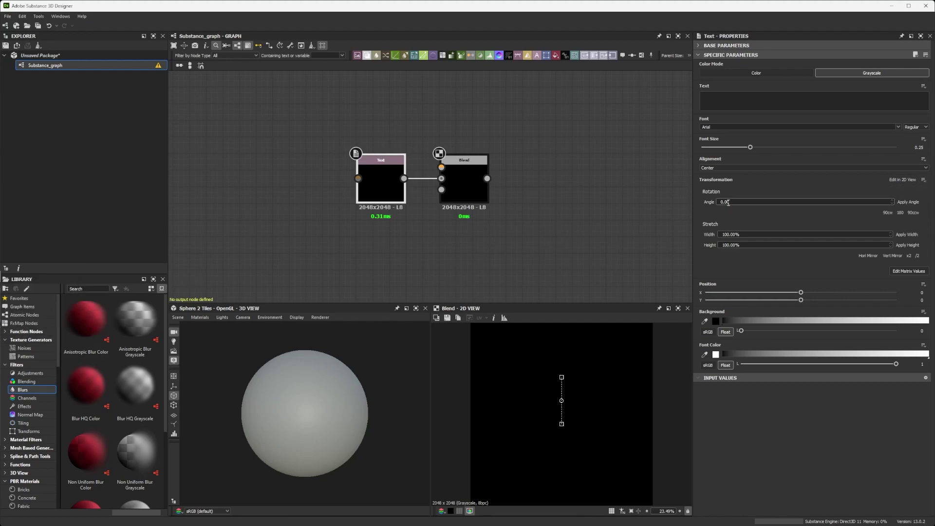
# - Create an empty function for the Text node's Transformation parameter and add a Float node with an Integer node below it
pyautogui.click(924, 179)
pyautogui.click(891, 199)
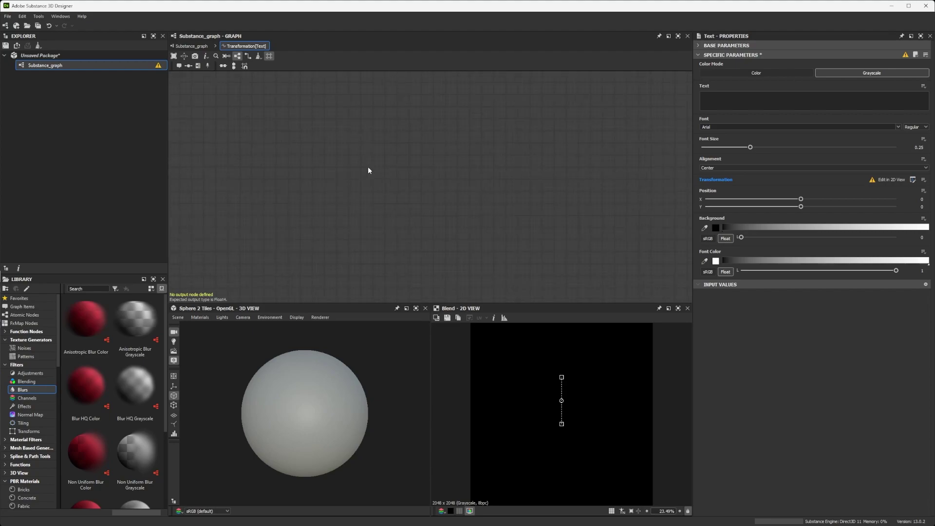
pyautogui.press('1')
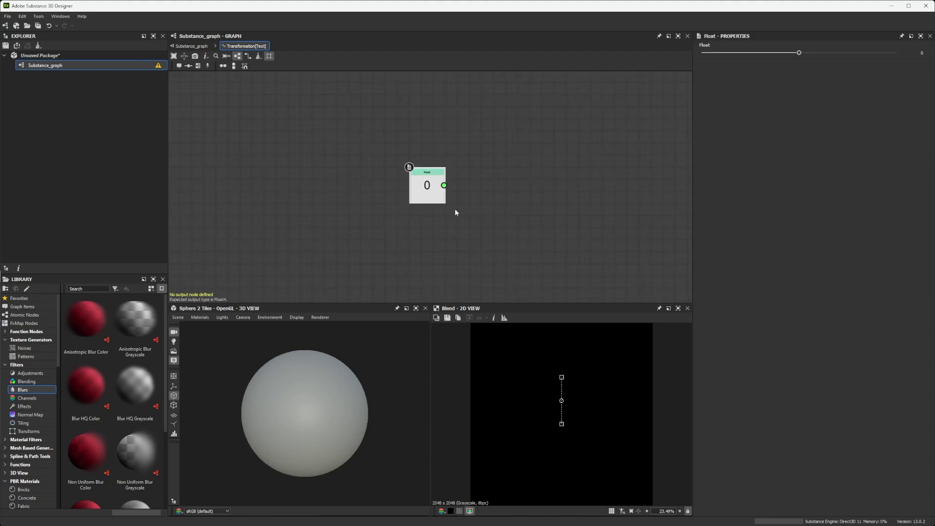
pyautogui.hotkey('shift', '1')
pyautogui.moveTo(438, 178); pyautogui.dragTo(426, 237)
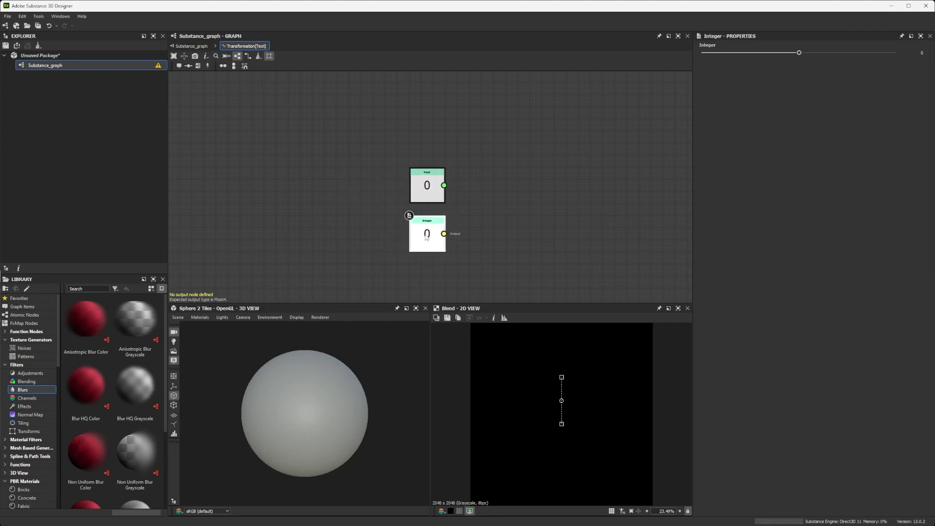